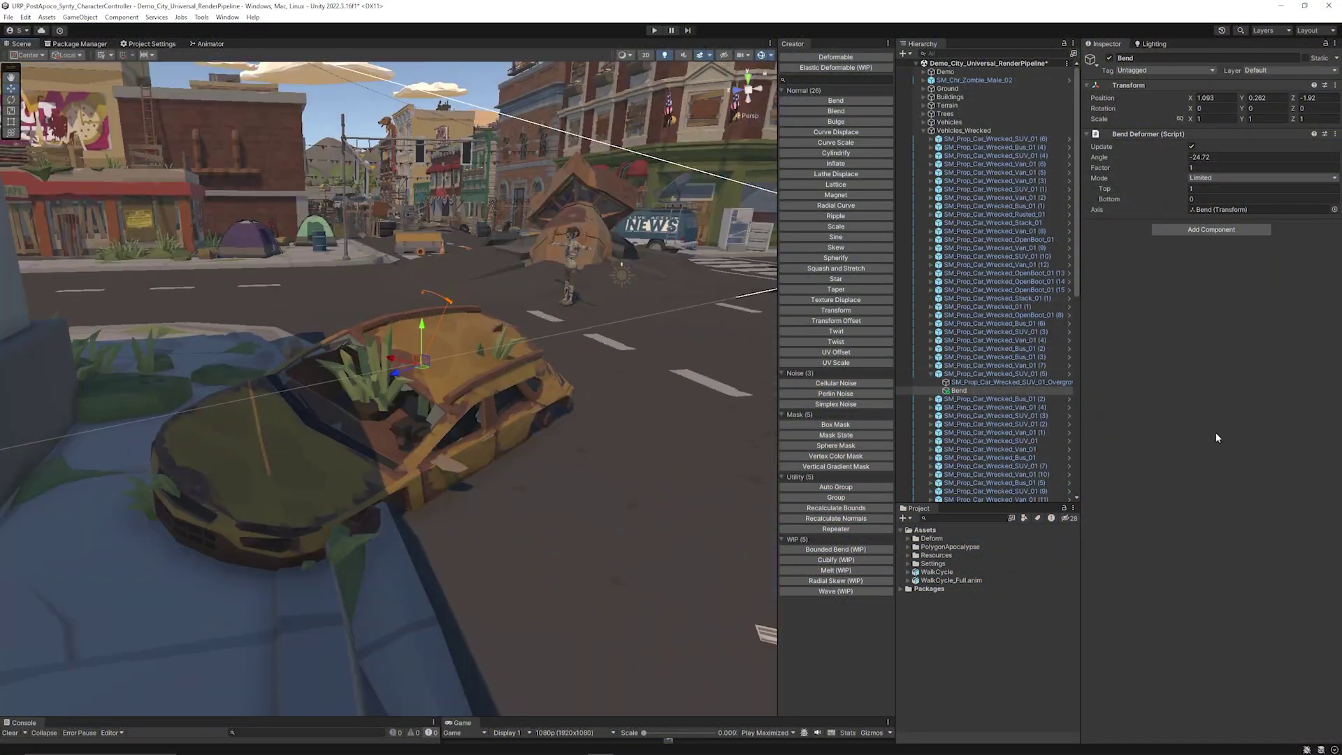
- Add a Skew deformer to the wrecked SUV and raise its factor
{"action": "left_click", "coordinate": [996, 374]}
{"action": "left_click", "coordinate": [836, 247]}
{"action": "left_click_drag", "start_coordinate": [1180, 156], "coordinate": [1057, 172]}
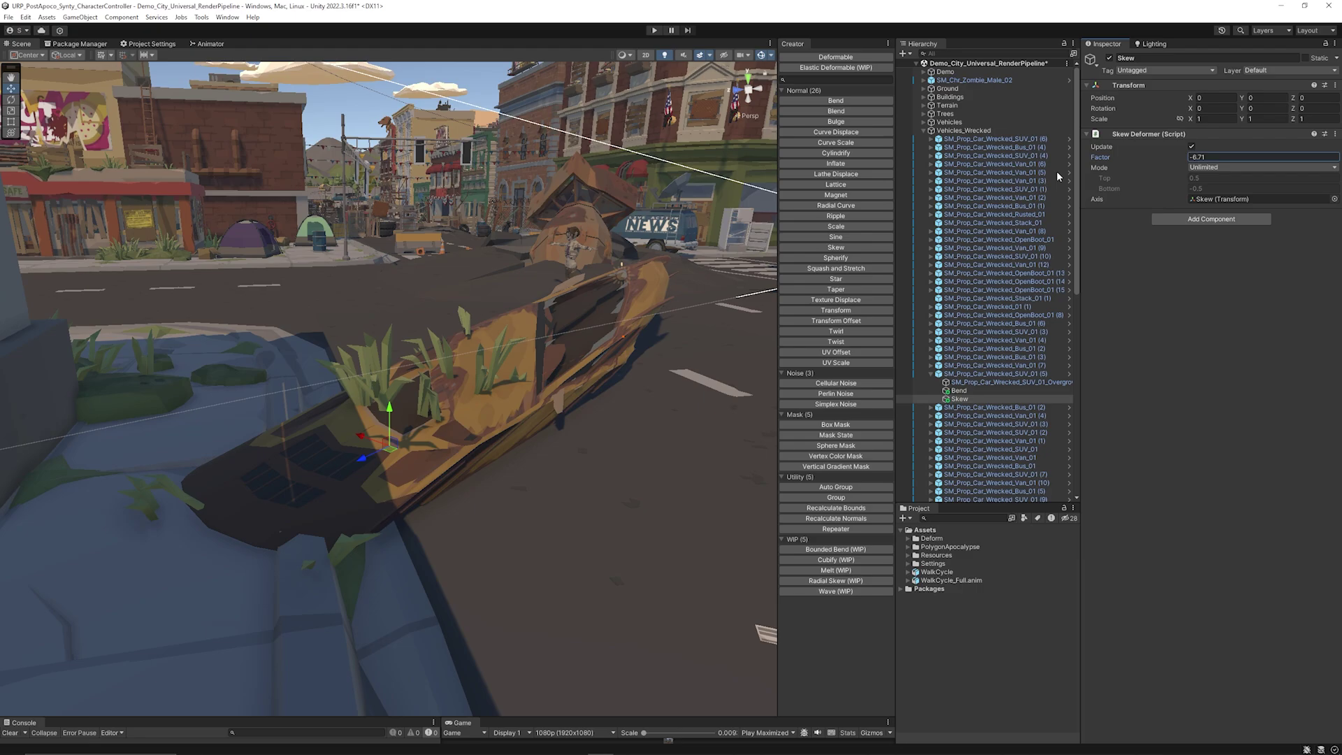
{"action": "scroll", "coordinate": [470, 411], "scroll_direction": "up", "scroll_amount": 3}
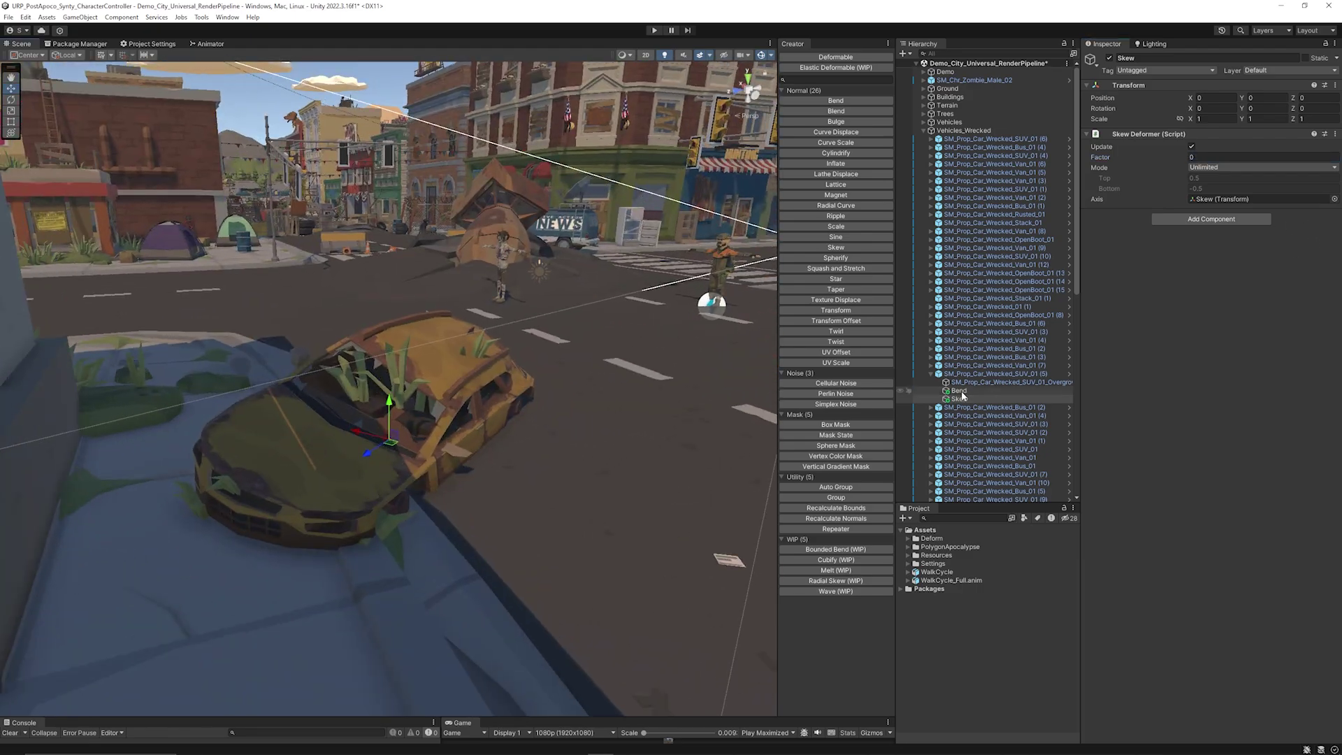
- Bend the diner sign to -62.2 degrees and rotate it around its vertical axis
{"action": "left_click", "coordinate": [975, 374]}
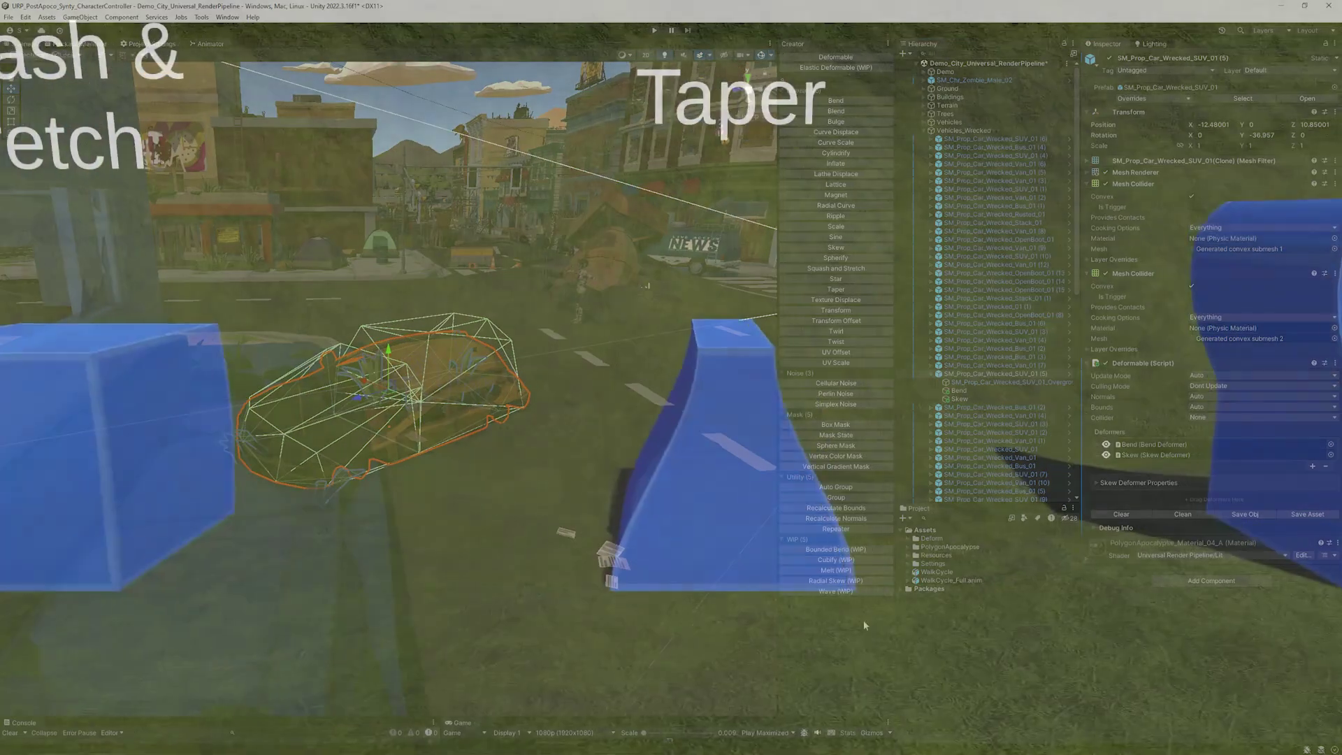
{"action": "left_click_drag", "start_coordinate": [108, 284], "coordinate": [109, 284]}
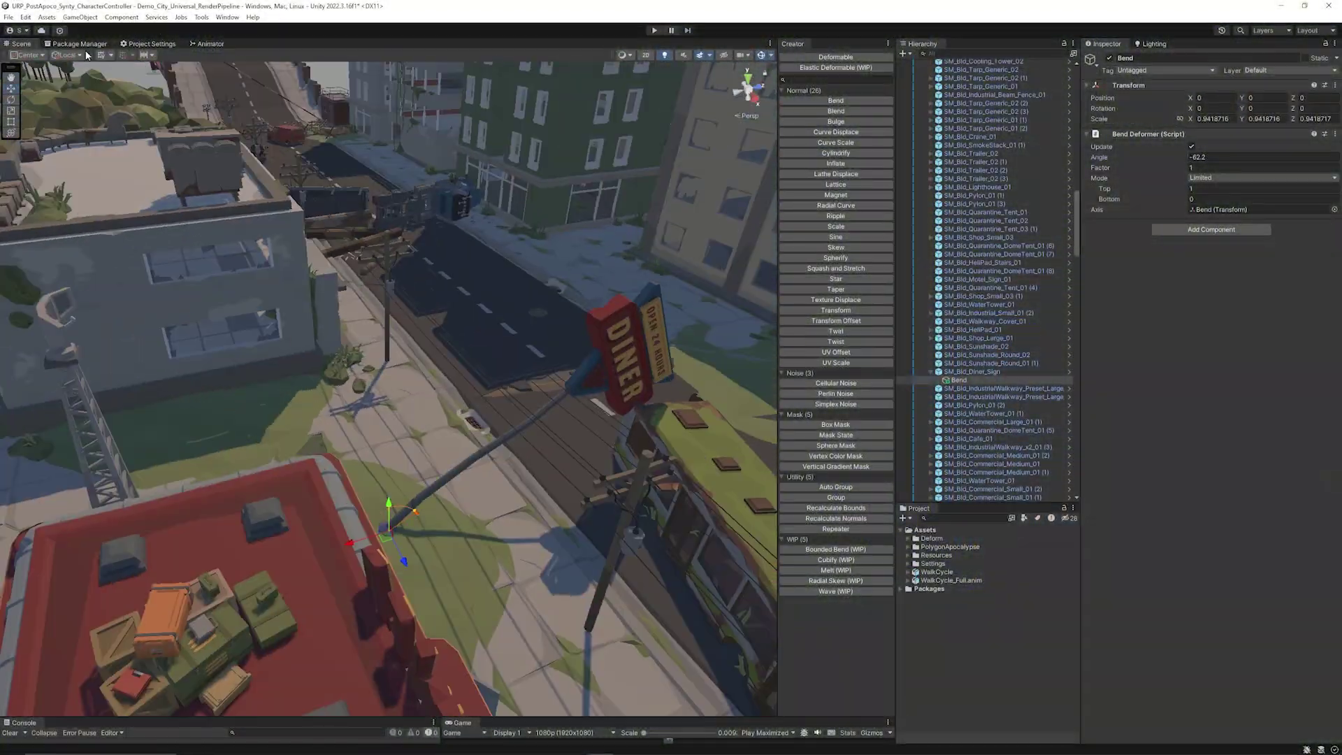
{"action": "key", "text": "e"}
{"action": "left_click_drag", "start_coordinate": [403, 554], "coordinate": [428, 552]}
{"action": "left_click_drag", "start_coordinate": [479, 528], "coordinate": [272, 446], "text": "alt"}
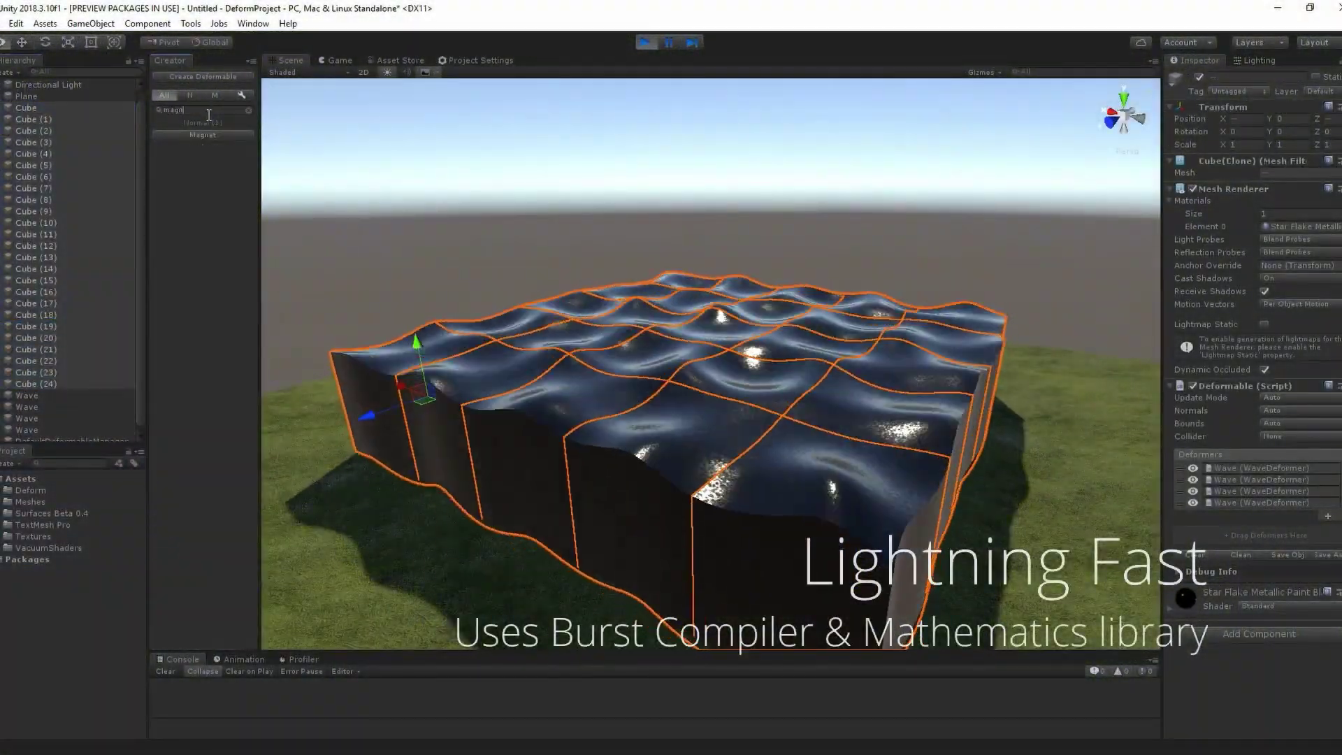
- Slide the Magnet deformer across the wave mesh
{"action": "mouse_move", "coordinate": [716, 197]}
{"action": "left_mouse_down"}
{"action": "mouse_move", "coordinate": [692, 210]}
{"action": "mouse_move", "coordinate": [706, 212]}
{"action": "left_mouse_up"}
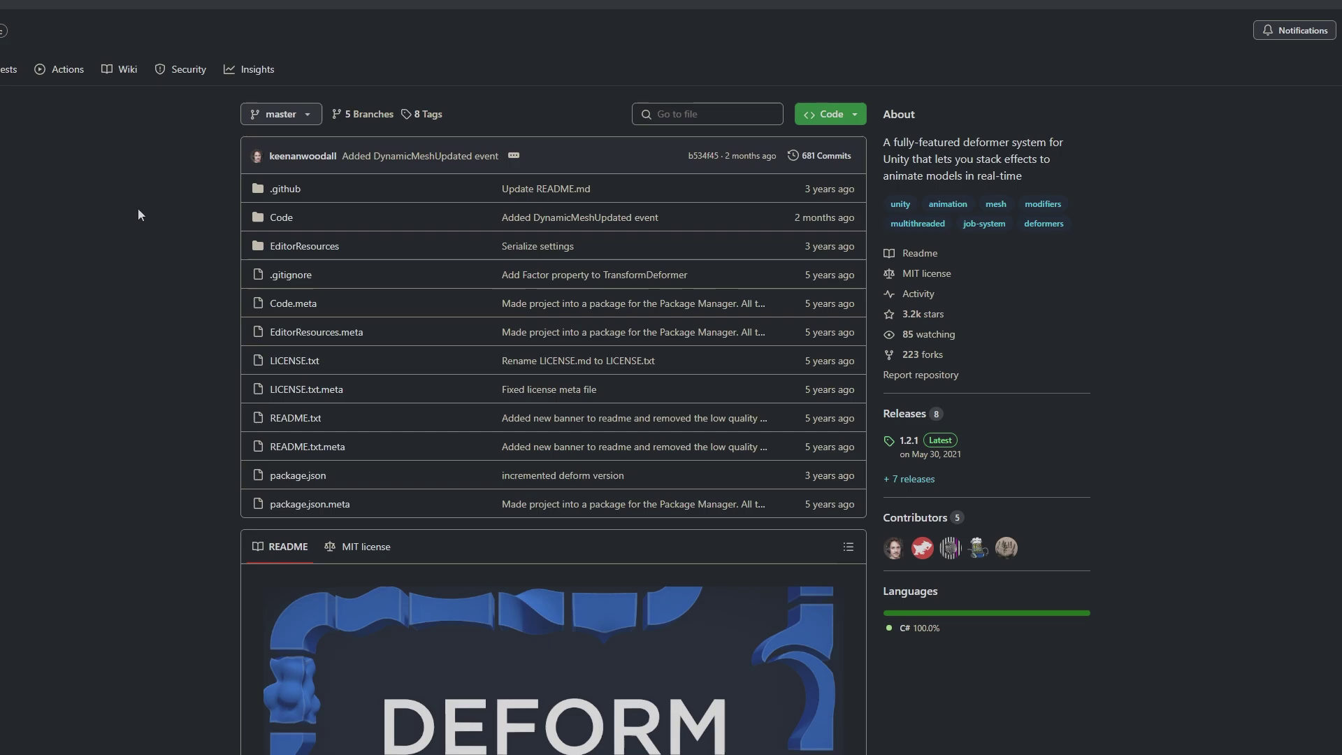
{"action": "scroll", "coordinate": [123, 302], "scroll_direction": "down", "scroll_amount": 15}
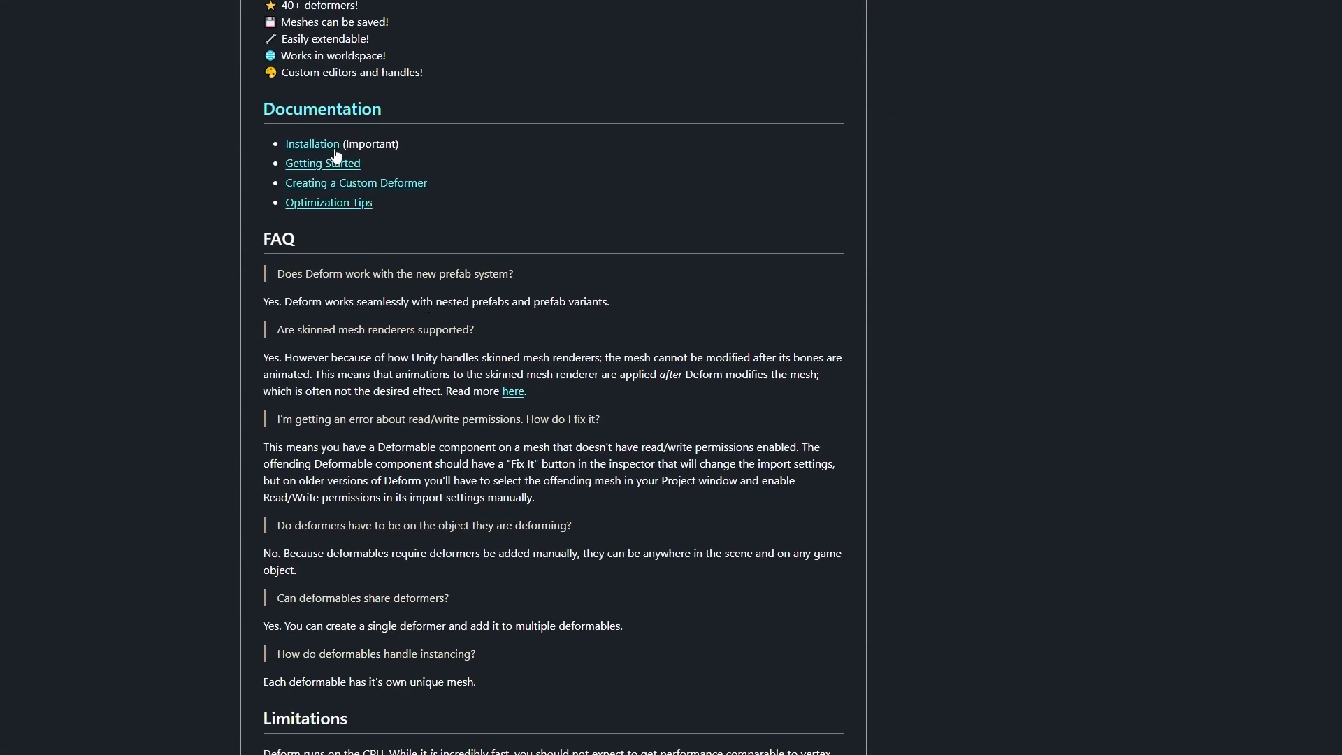
{"action": "scroll", "coordinate": [489, 318], "scroll_direction": "down", "scroll_amount": 5}
{"action": "scroll", "coordinate": [491, 362], "scroll_direction": "up", "scroll_amount": 16}
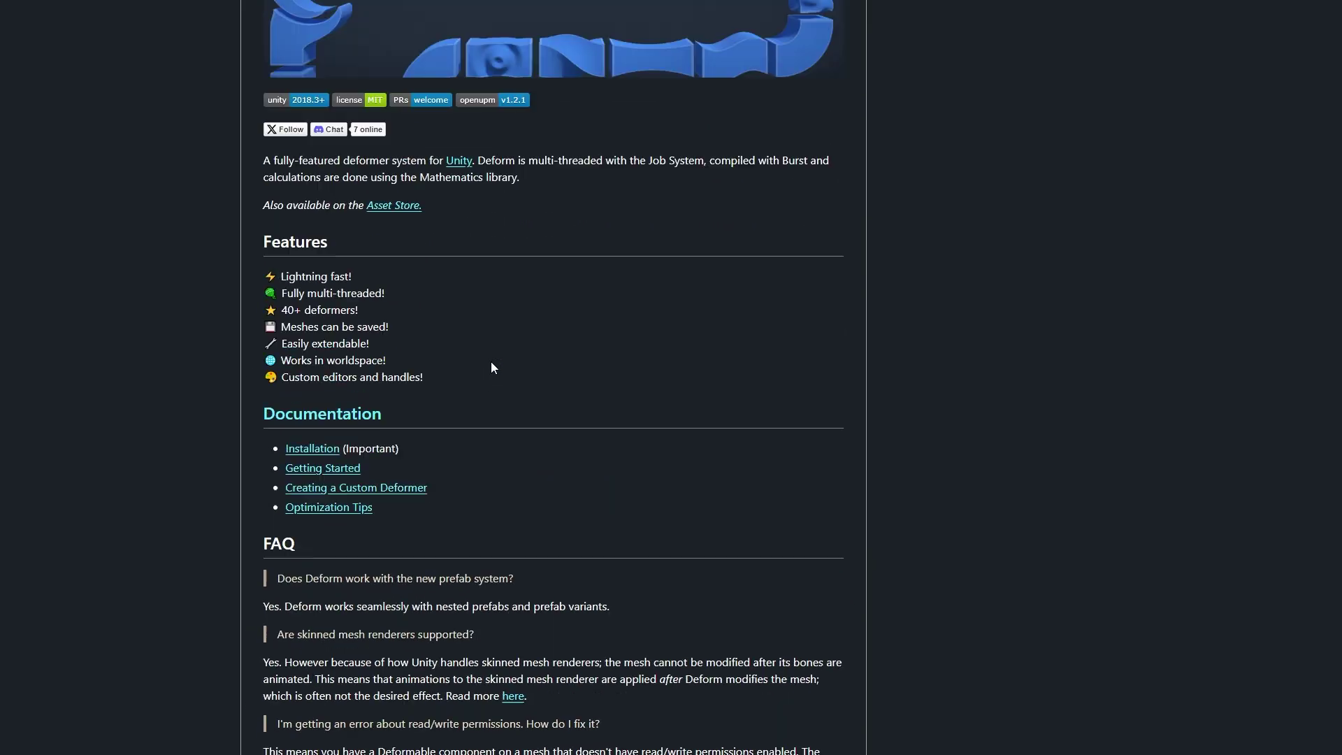
{"action": "scroll", "coordinate": [413, 286], "scroll_direction": "up", "scroll_amount": 1}
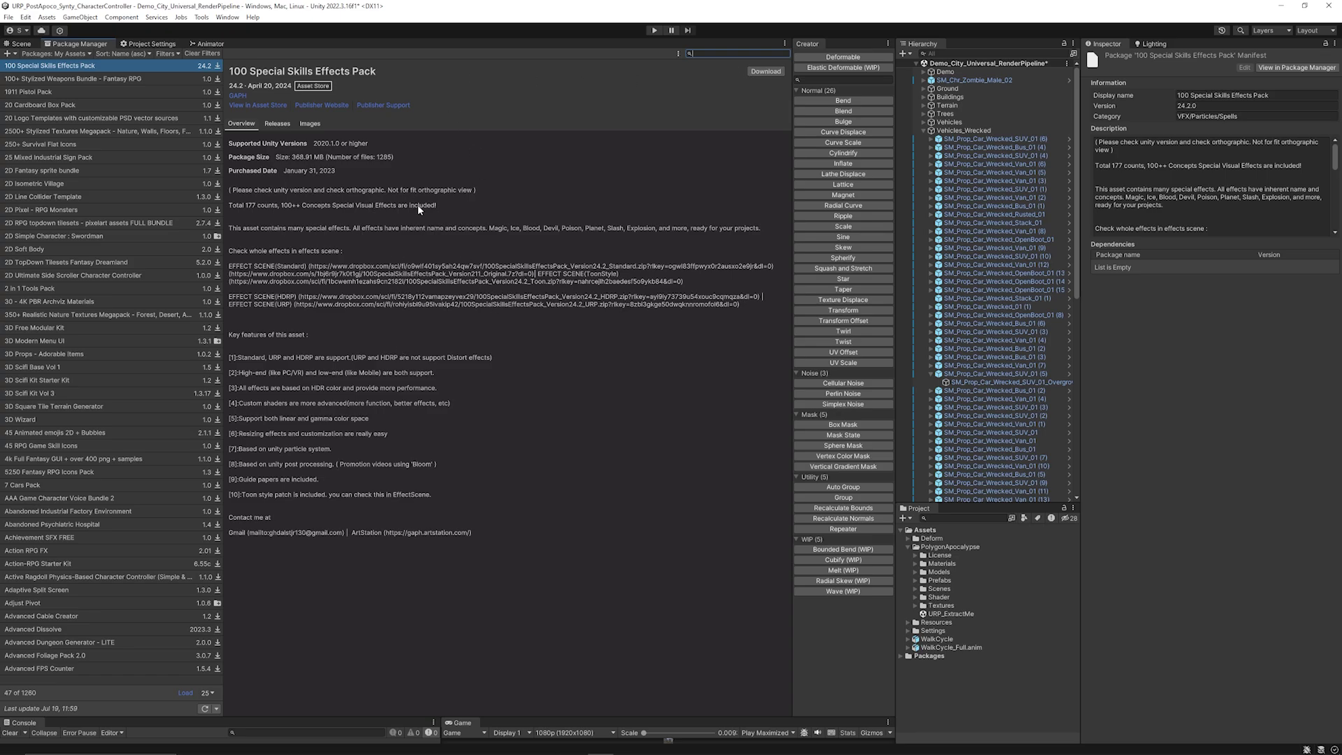
- Switch back to the Scene view showing the wrecked-city street
{"action": "left_click", "coordinate": [21, 43]}
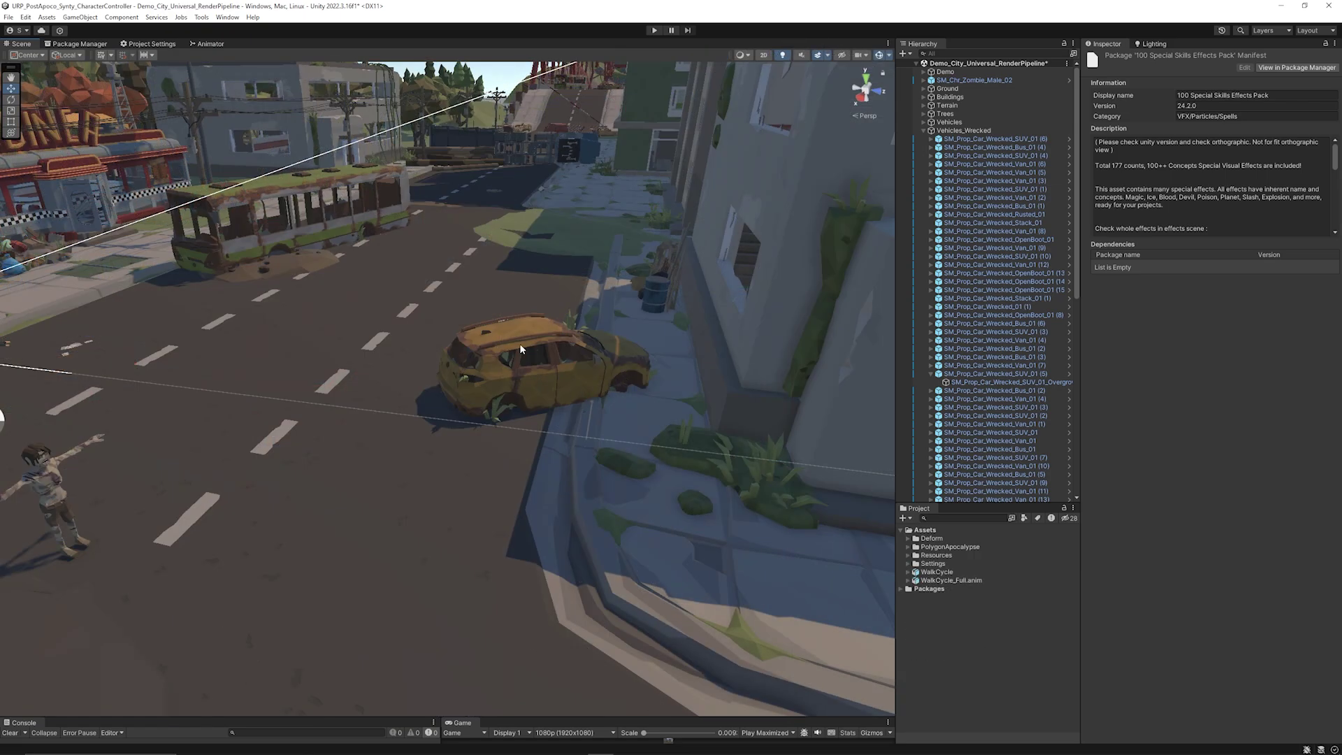
- Select the yellow wrecked SUV, frame it and orbit around to its front
{"action": "left_click", "coordinate": [544, 389]}
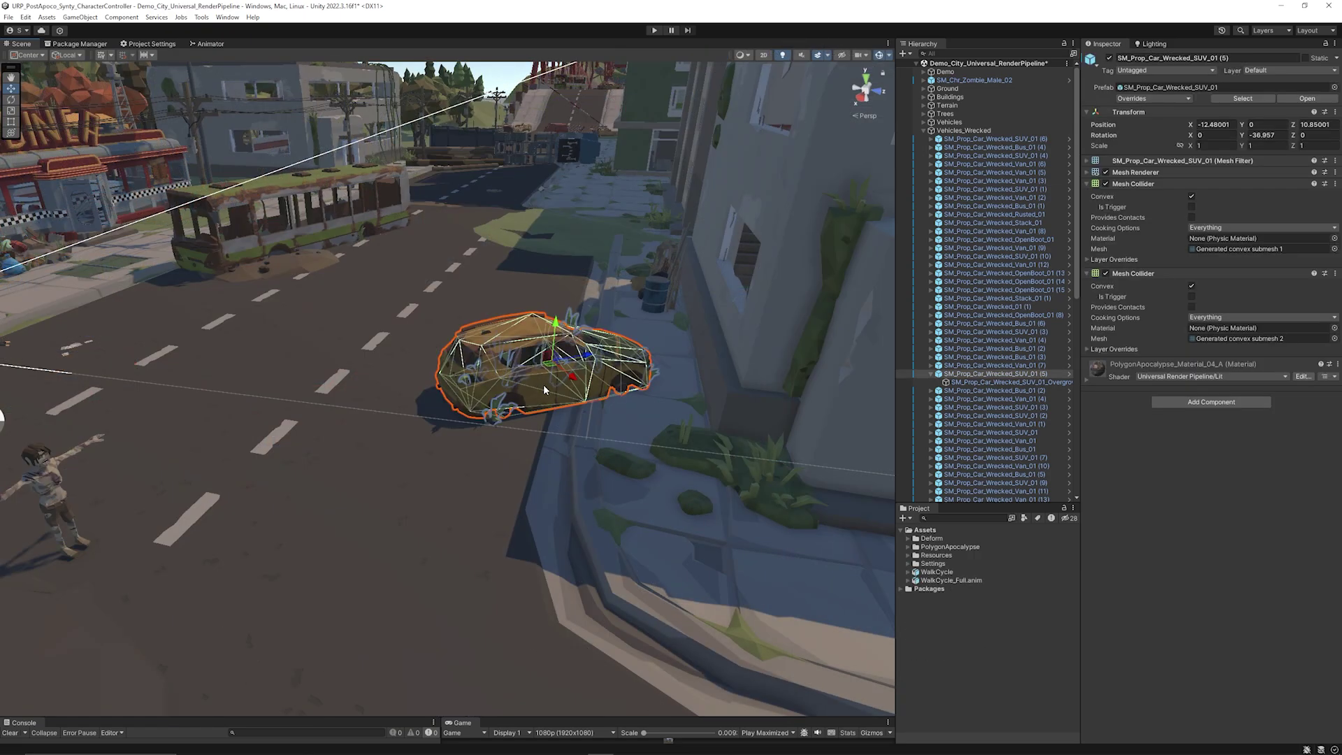
{"action": "key", "text": "f"}
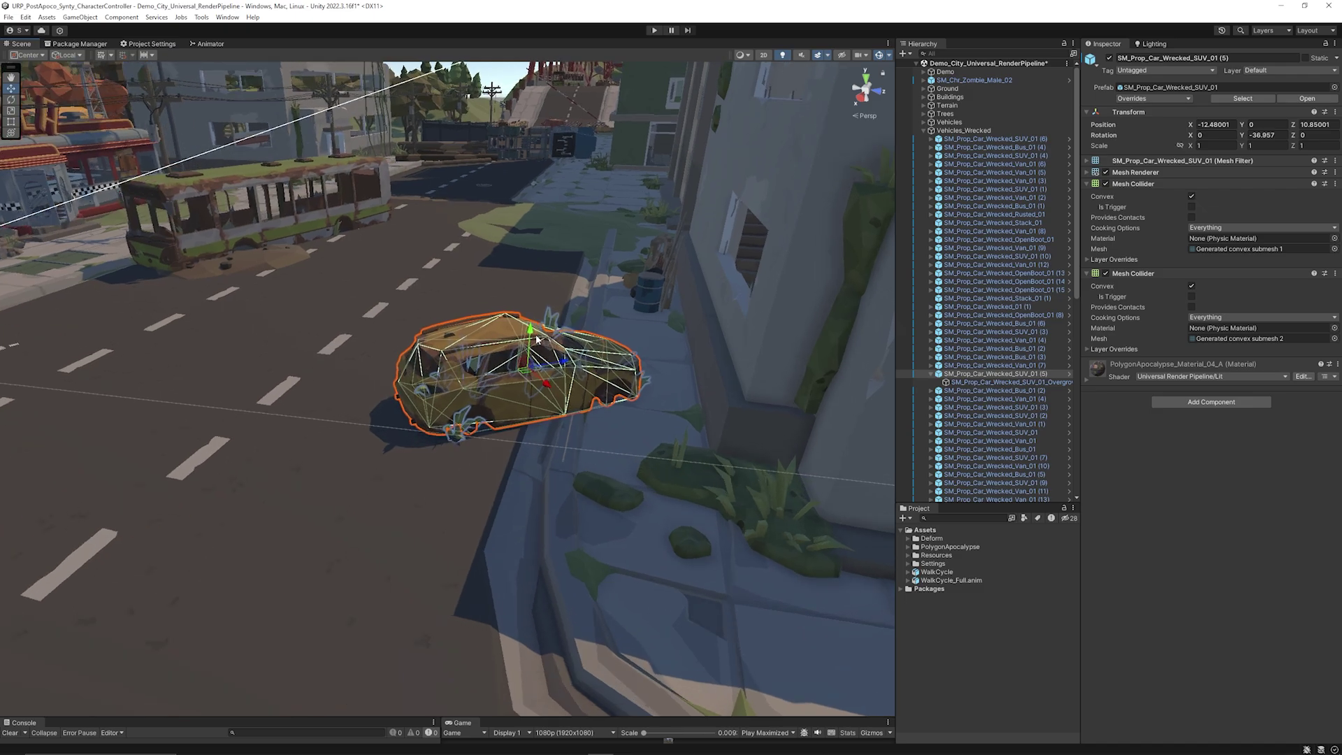
{"action": "left_click_drag", "start_coordinate": [572, 325], "coordinate": [906, 310], "text": "alt"}
{"action": "left_click_drag", "start_coordinate": [335, 307], "coordinate": [439, 302], "text": "alt"}
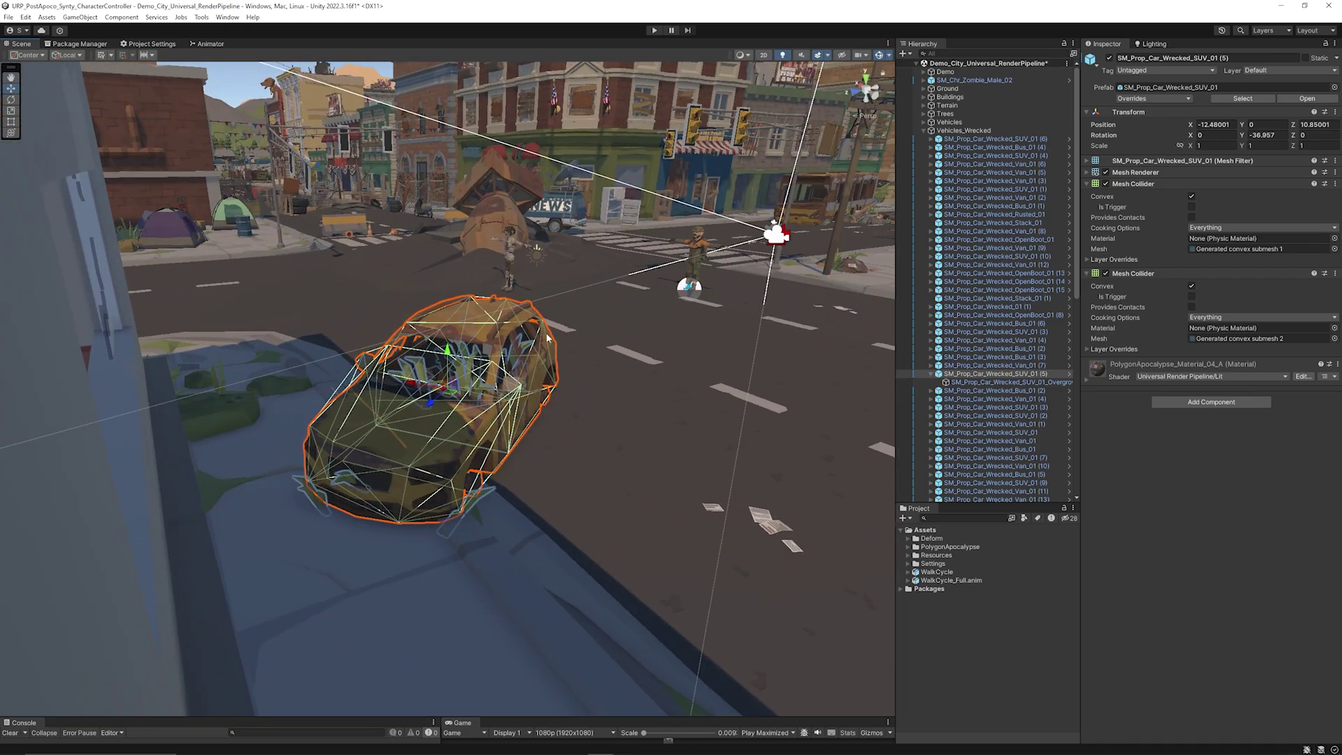
- Search Add Component for 'deforme', then close the list without adding anything
{"action": "left_click", "coordinate": [1216, 403]}
{"action": "type", "text": "de"}
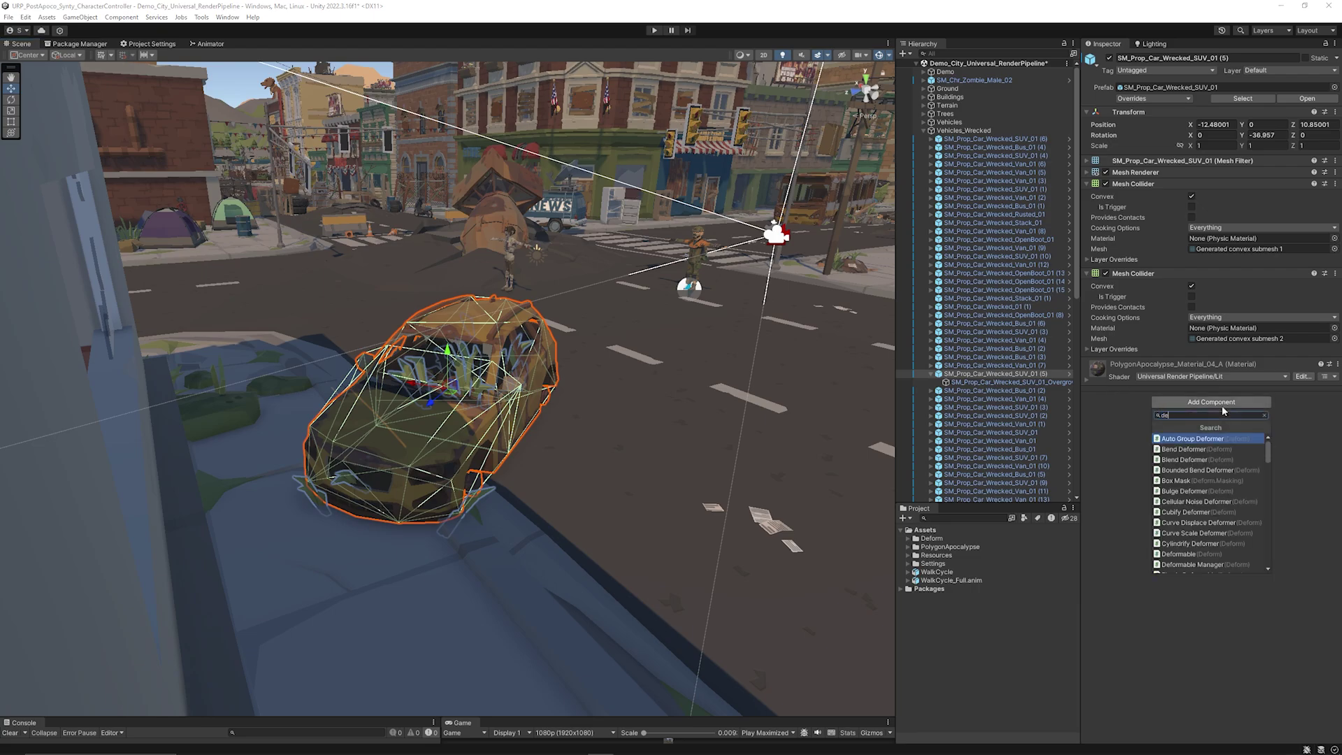
{"action": "type", "text": "former"}
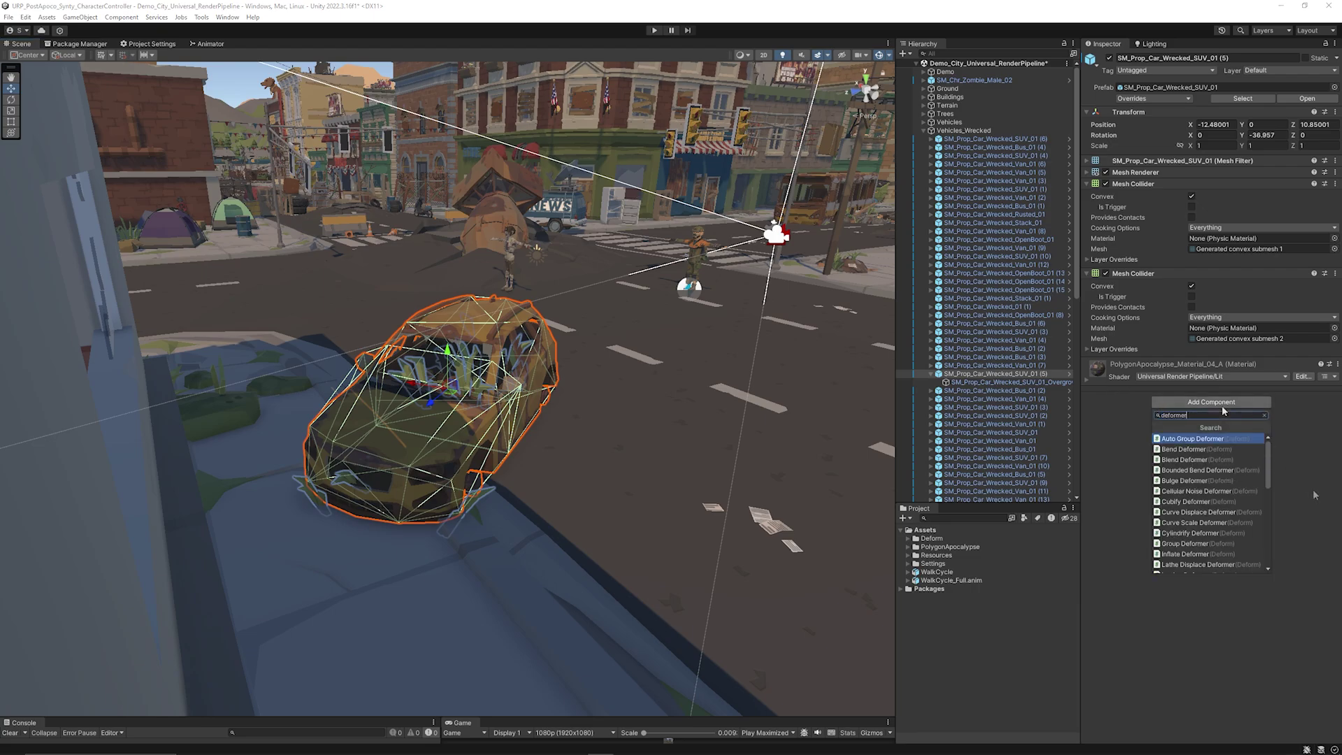
{"action": "left_click", "coordinate": [1314, 495]}
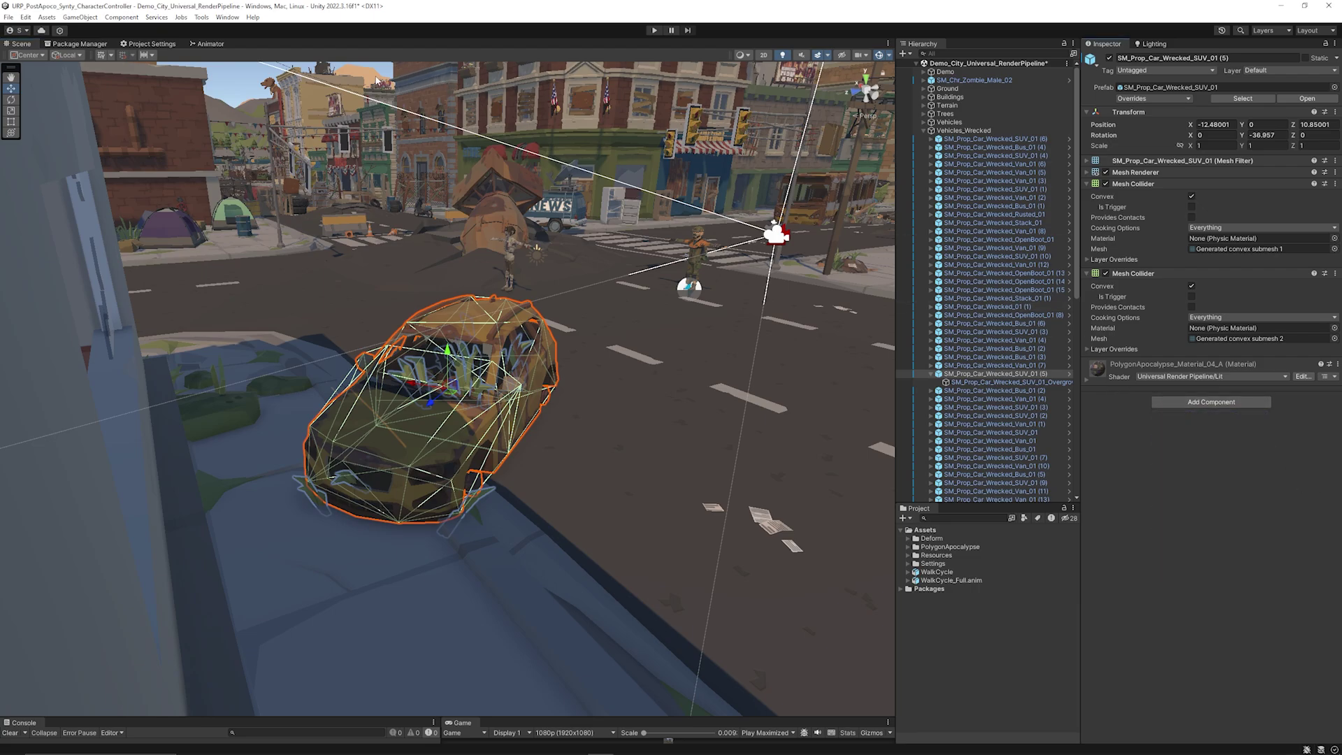
- Open the Deform Creator window from Tools > Deform and move it toward the upper left
{"action": "left_click", "coordinate": [202, 18]}
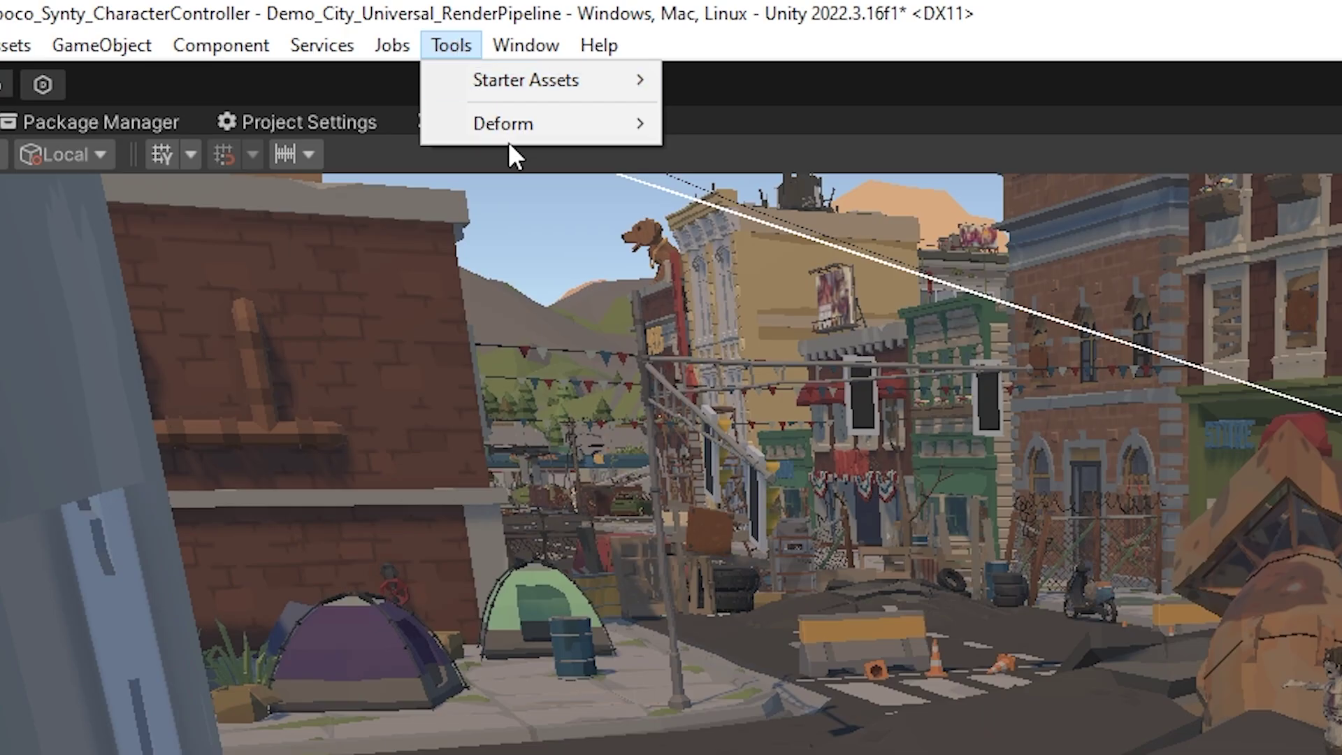
{"action": "mouse_move", "coordinate": [519, 130]}
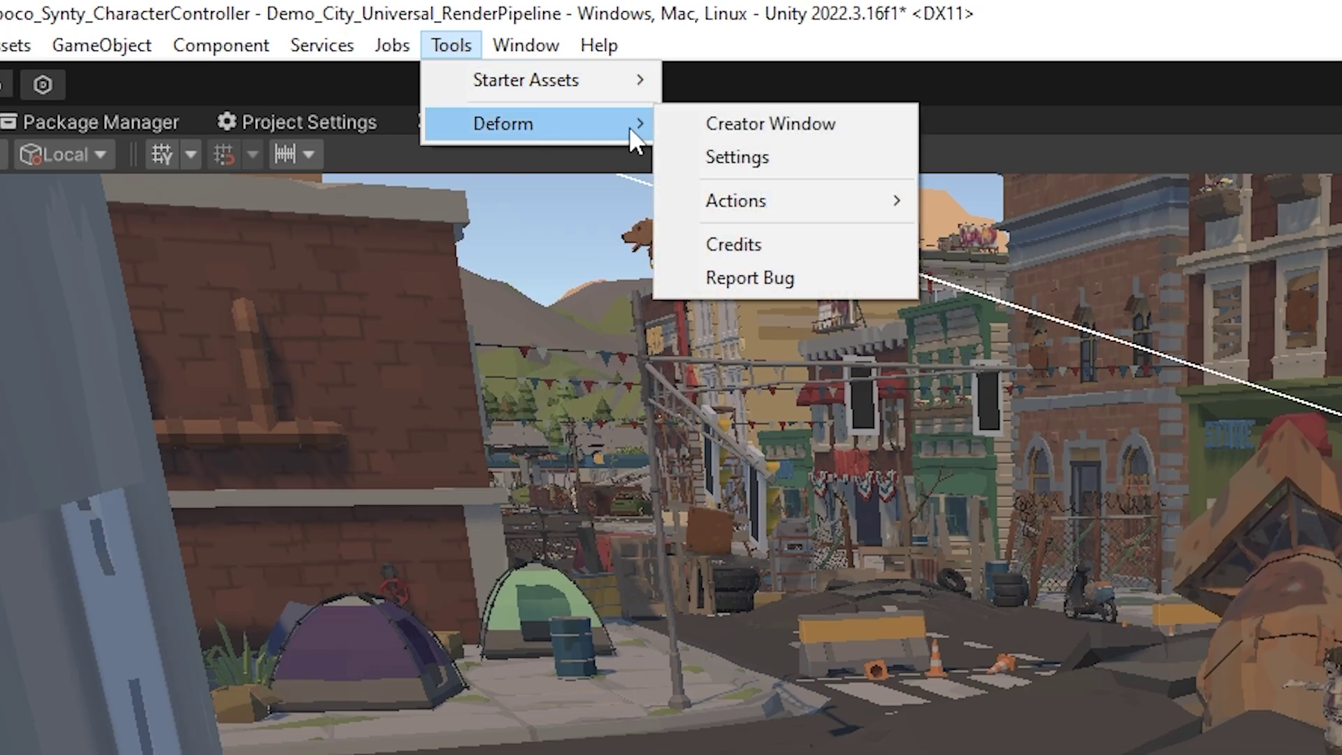
{"action": "left_click", "coordinate": [804, 126]}
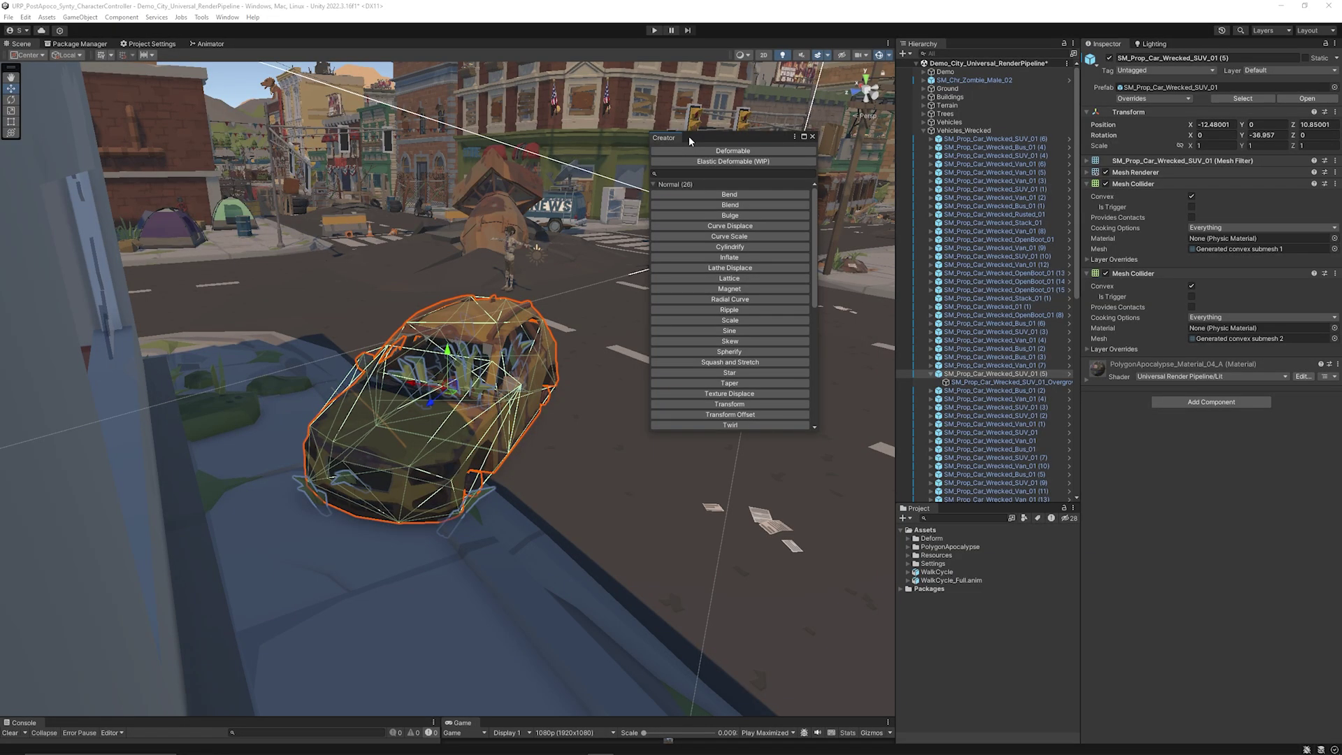
{"action": "left_click_drag", "start_coordinate": [690, 136], "coordinate": [648, 144]}
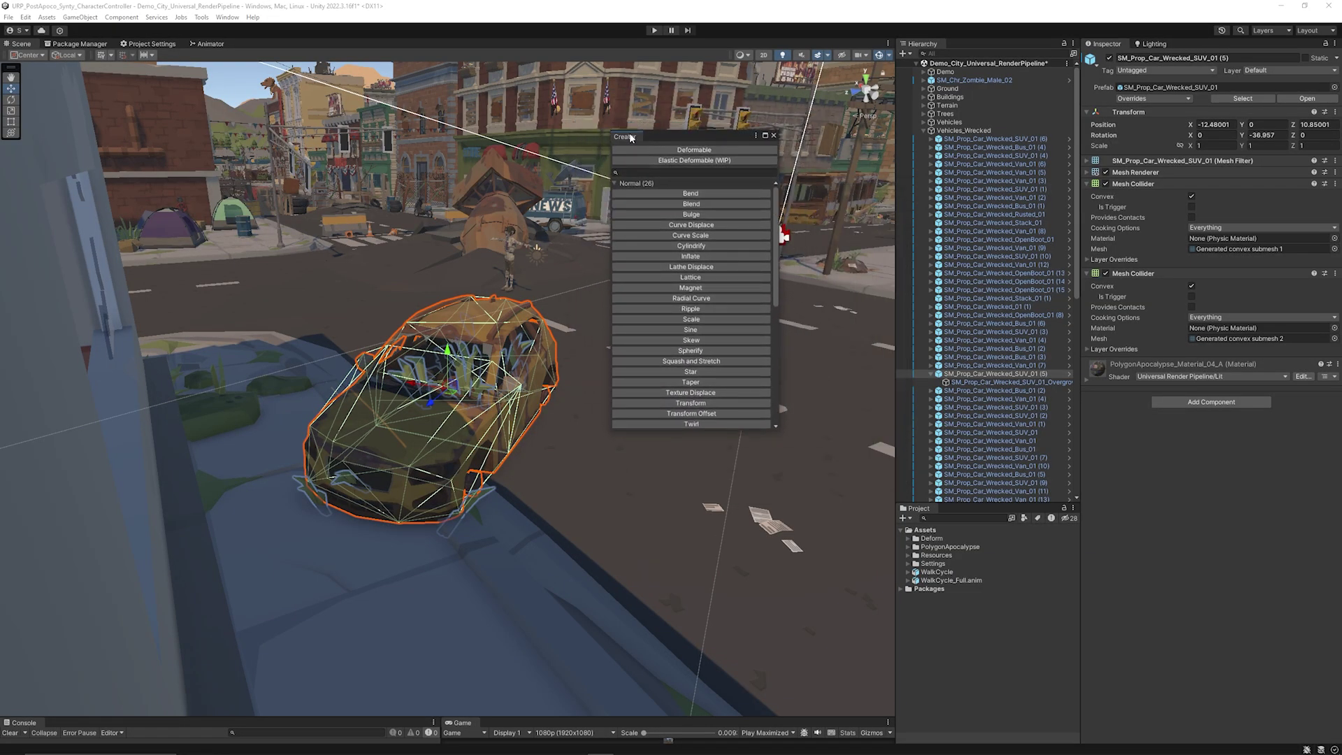
- Dock the Creator beside the Scene view, resize it, and add Deformable to the SUV
{"action": "left_click_drag", "start_coordinate": [783, 137], "coordinate": [854, 144]}
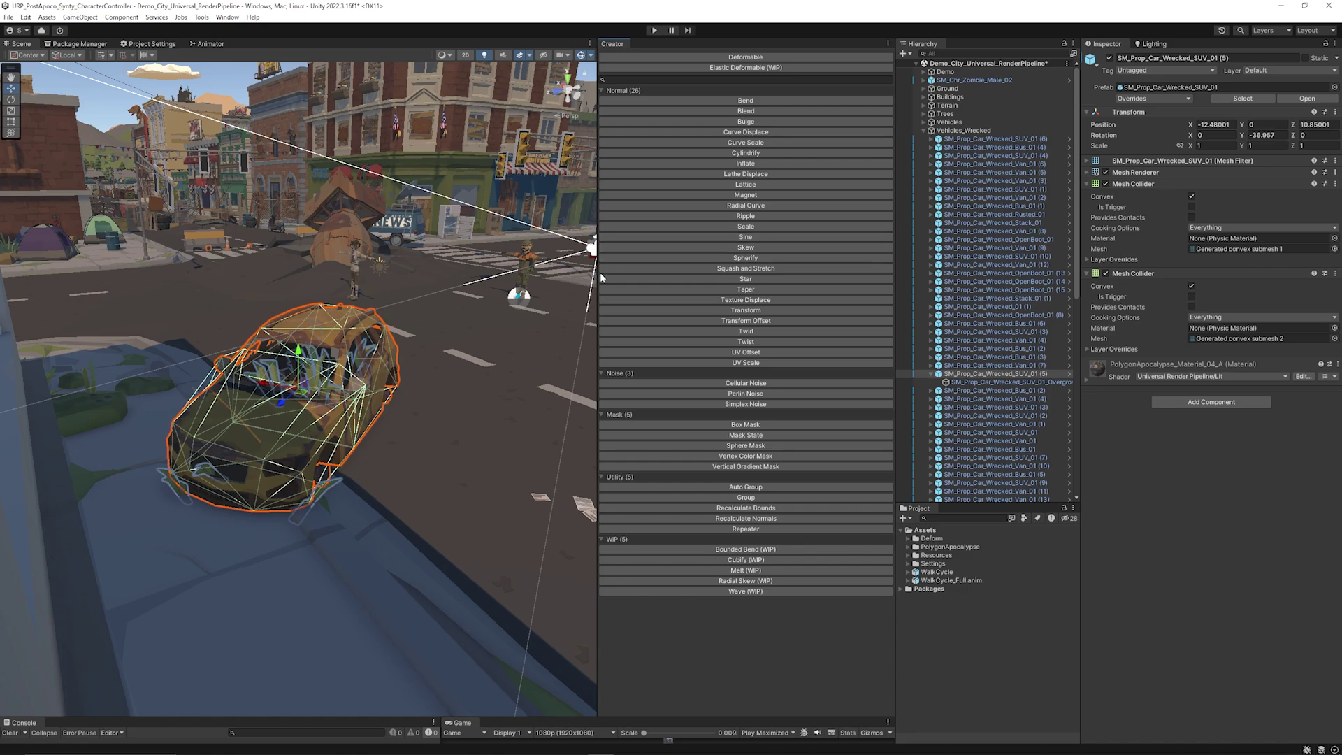
{"action": "left_click_drag", "start_coordinate": [595, 274], "coordinate": [850, 619]}
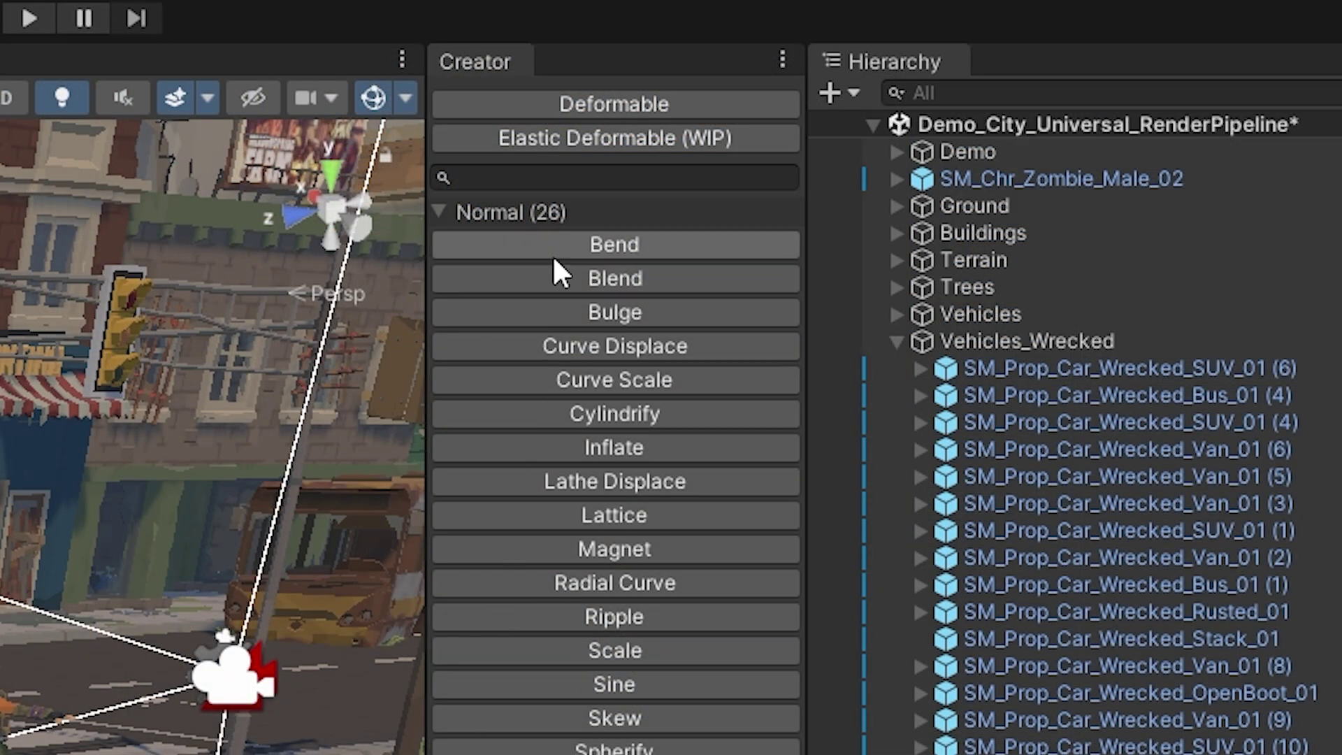
{"action": "left_click", "coordinate": [573, 105]}
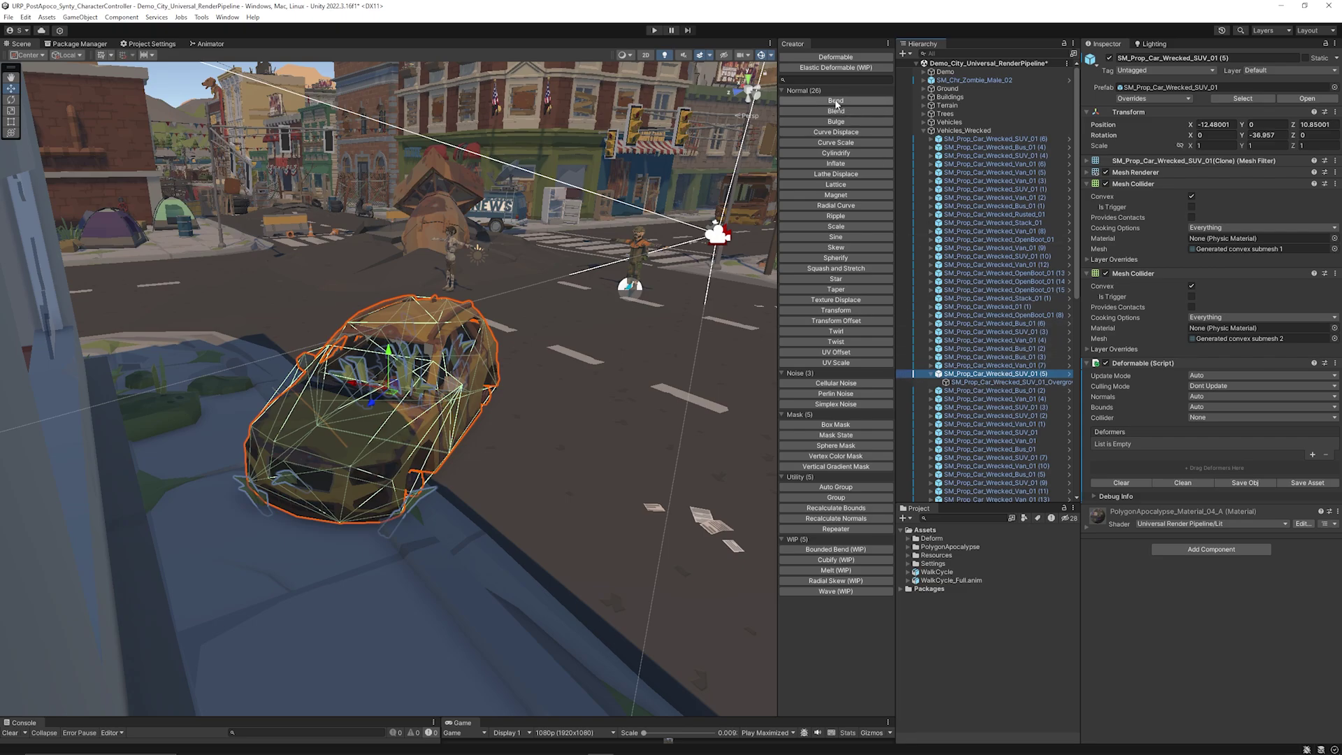
- Add a Bend deformer to the wrecked SUV and select the new Bend object
{"action": "left_click", "coordinate": [836, 101]}
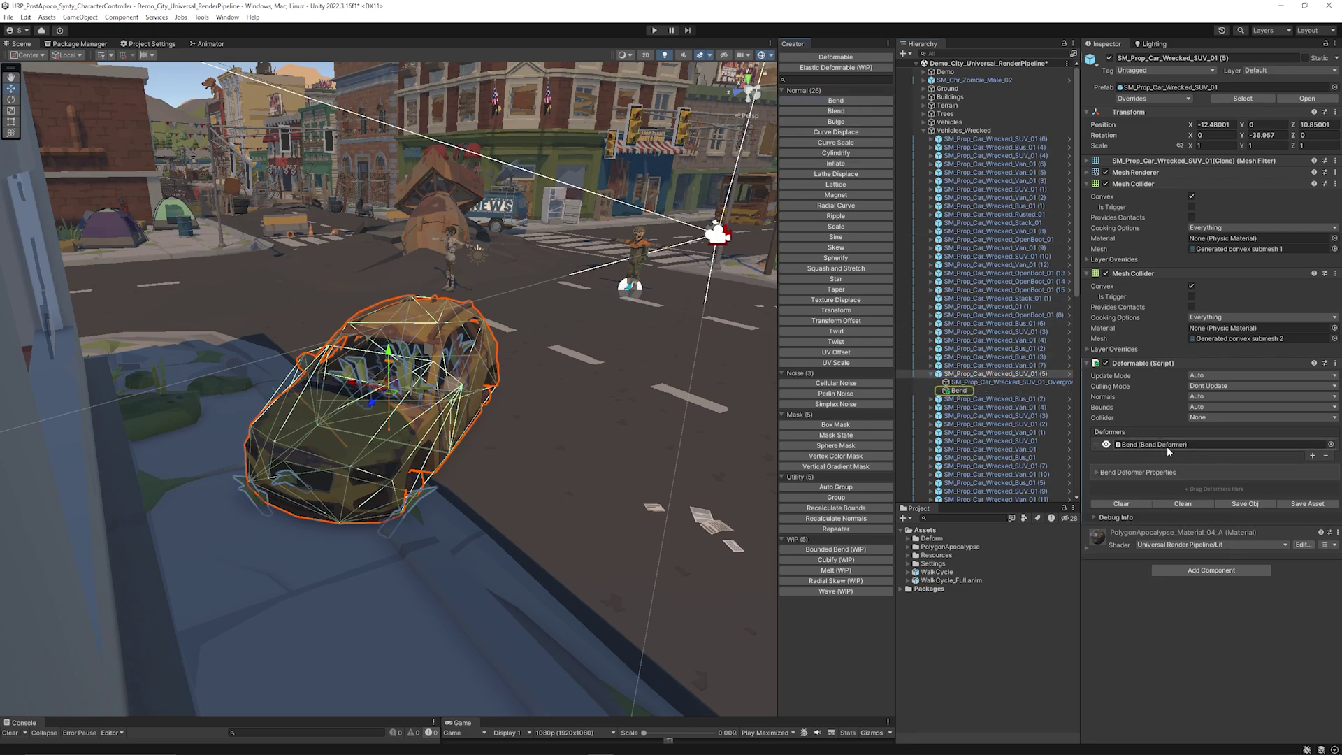
{"action": "left_click", "coordinate": [960, 392]}
{"action": "mouse_move", "coordinate": [467, 344]}
{"action": "left_mouse_down", "text": "alt"}
{"action": "mouse_move", "coordinate": [439, 344]}
{"action": "mouse_move", "coordinate": [482, 354]}
{"action": "mouse_move", "coordinate": [467, 357]}
{"action": "left_mouse_up", "text": "alt"}
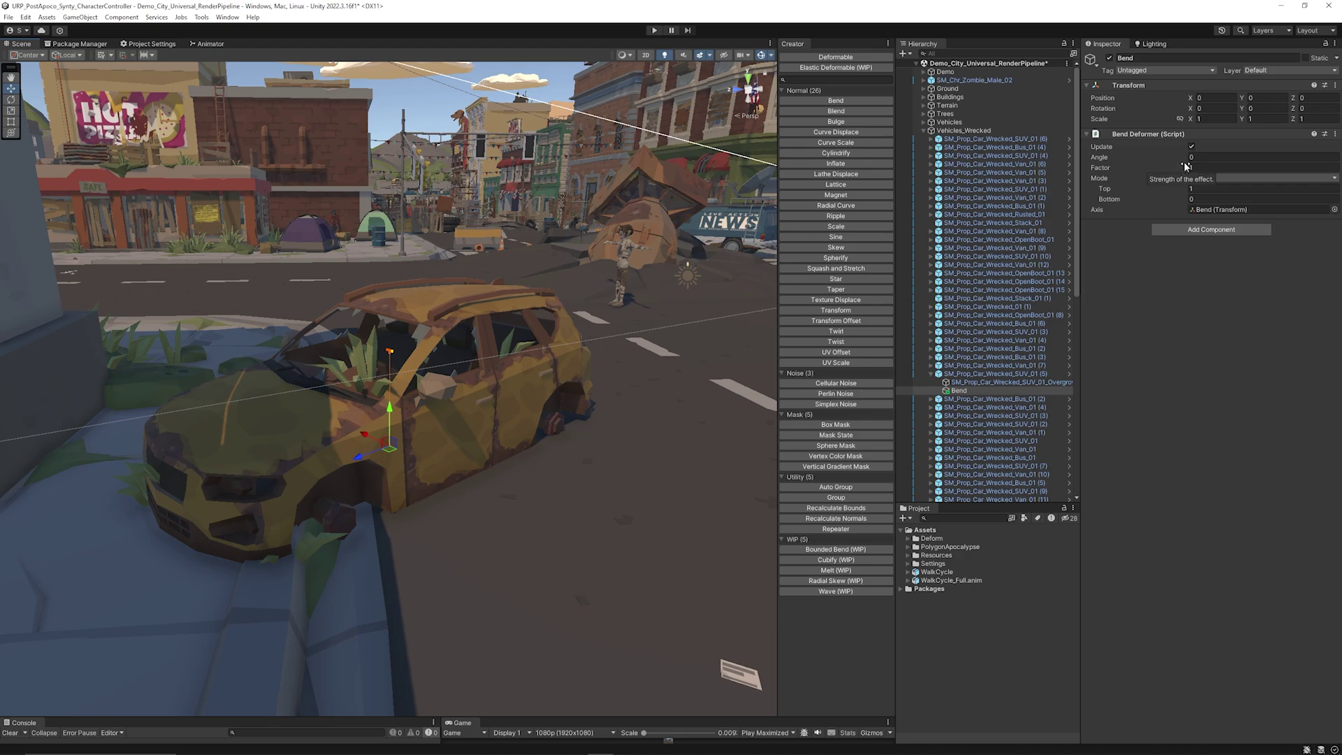
- Drag the Bend angle to -24.72 and toggle the Bend on and off to compare
{"action": "left_click_drag", "start_coordinate": [1186, 157], "coordinate": [754, 204]}
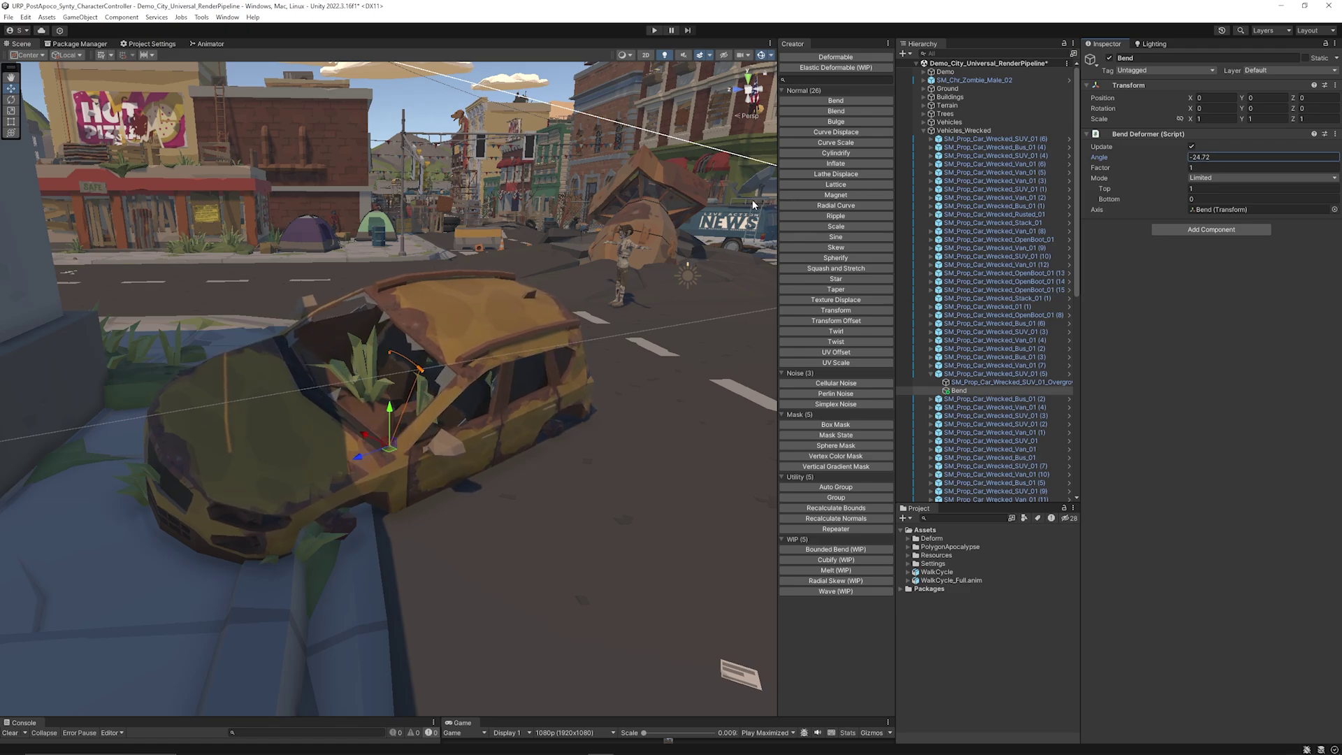
{"action": "left_click_drag", "start_coordinate": [458, 297], "coordinate": [338, 413], "text": "alt"}
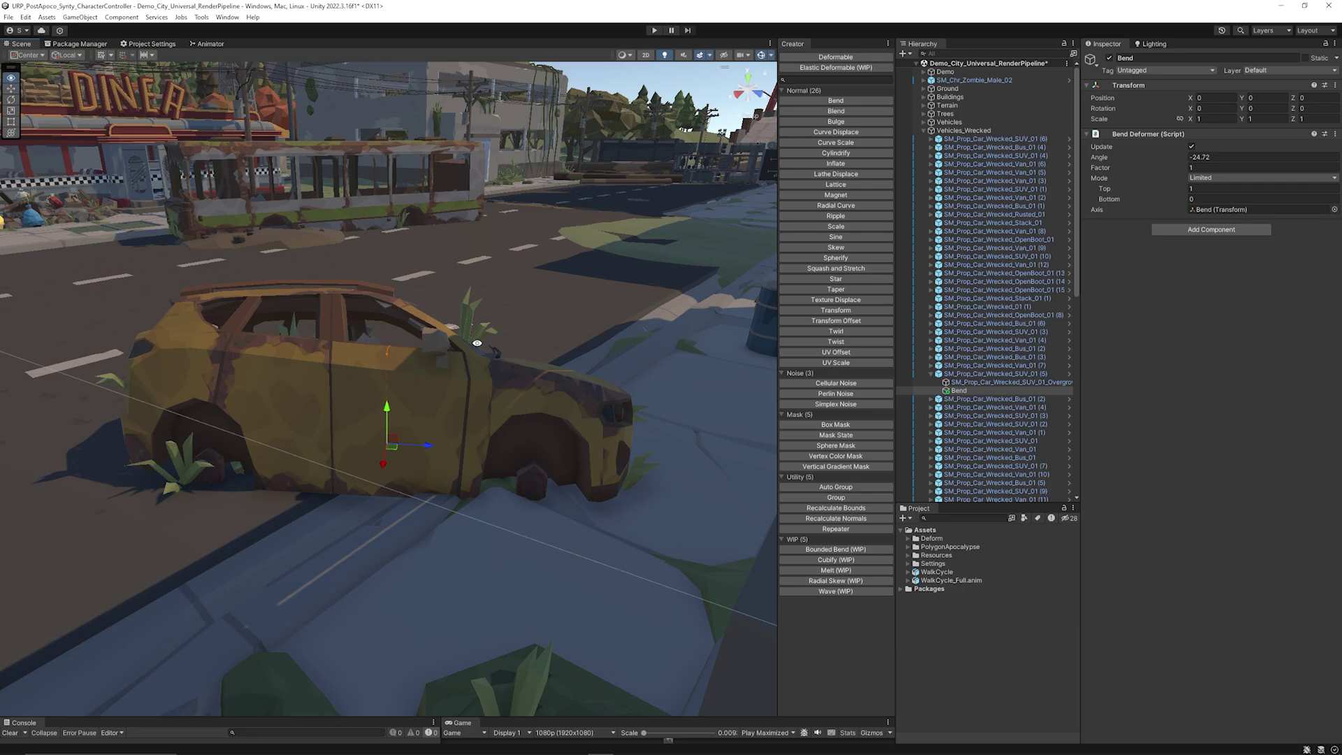
{"action": "left_click_drag", "start_coordinate": [476, 342], "coordinate": [279, 347], "text": "alt"}
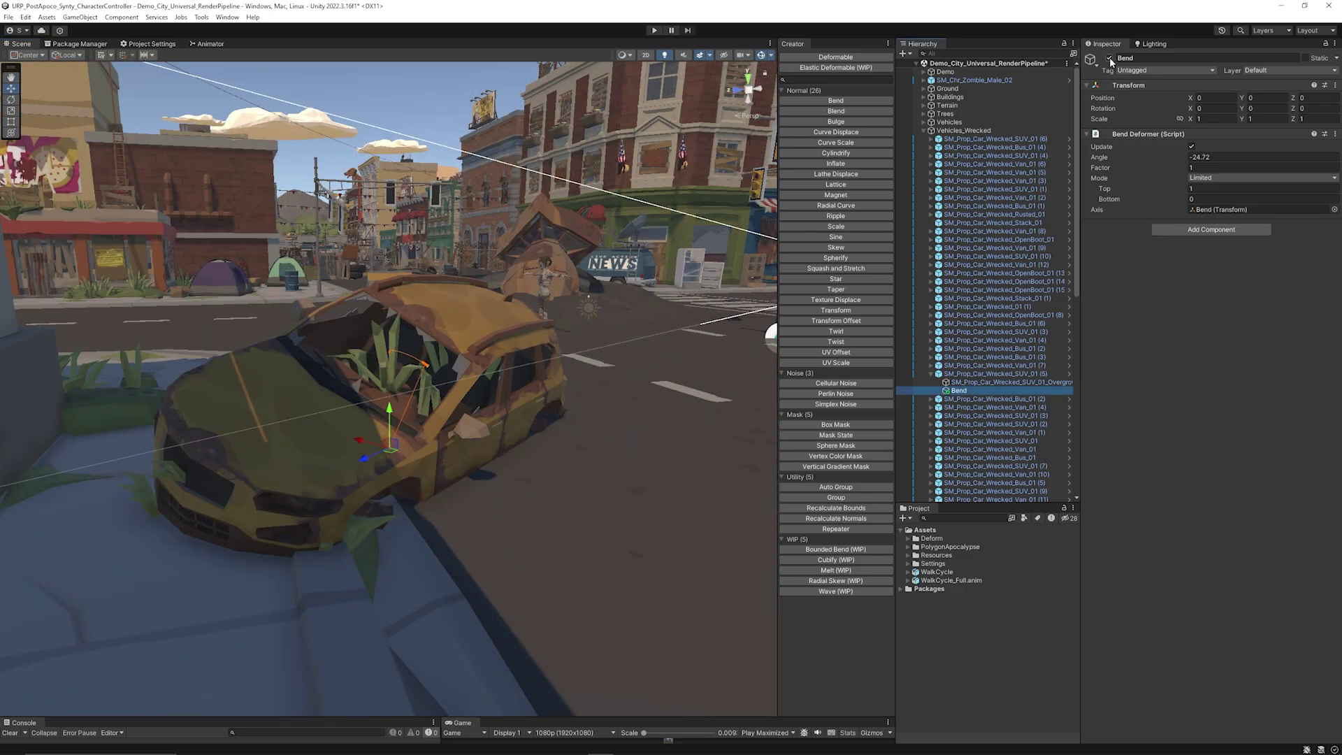
{"action": "left_click", "coordinate": [1111, 59]}
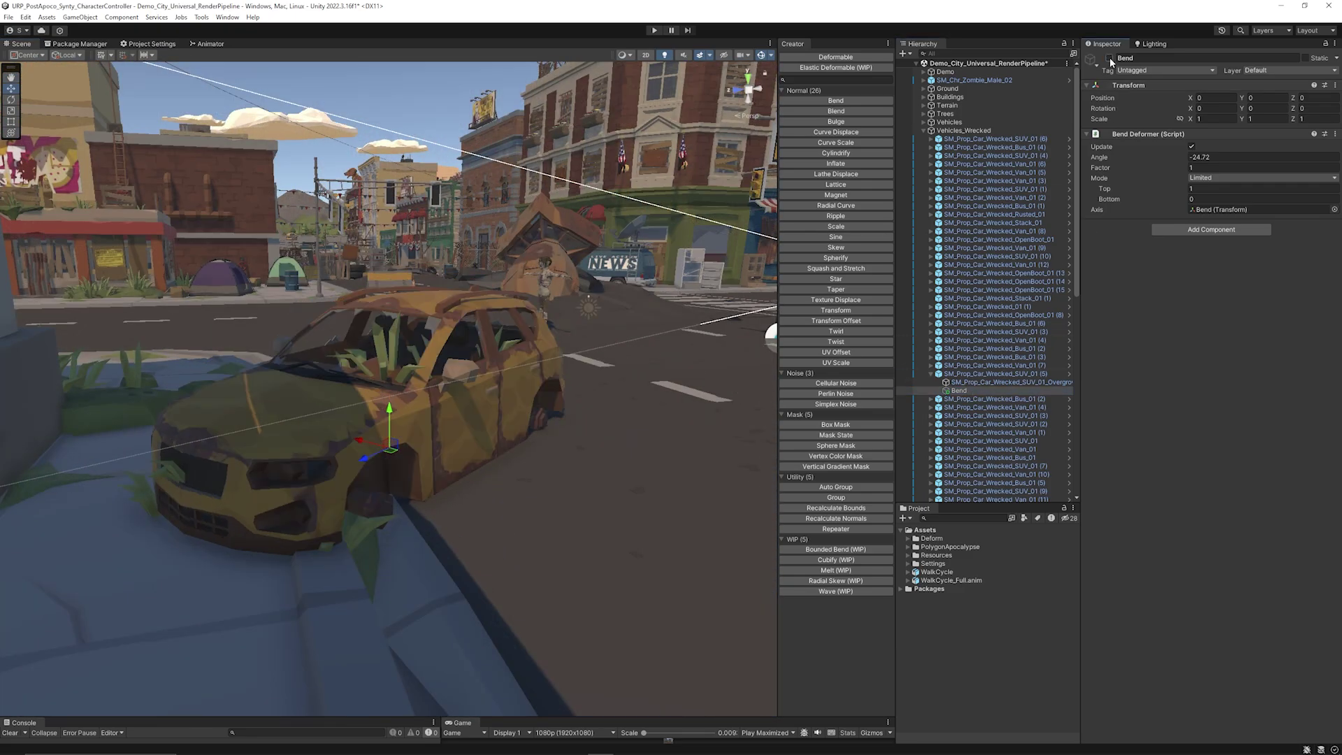
{"action": "left_click", "coordinate": [1111, 59]}
{"action": "left_click", "coordinate": [1110, 59]}
{"action": "left_click", "coordinate": [1110, 58]}
{"action": "left_click", "coordinate": [1111, 59]}
{"action": "left_click", "coordinate": [1111, 59]}
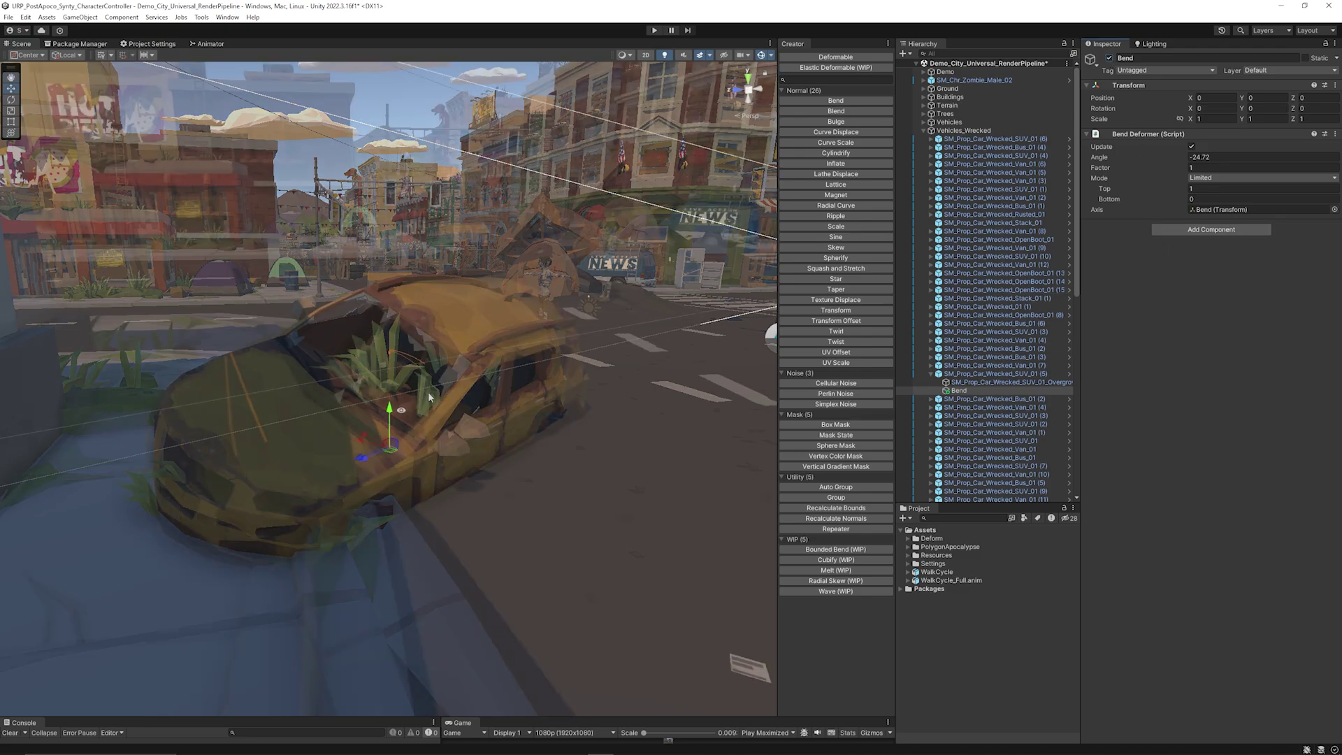
{"action": "left_click_drag", "start_coordinate": [451, 409], "coordinate": [407, 405], "text": "alt"}
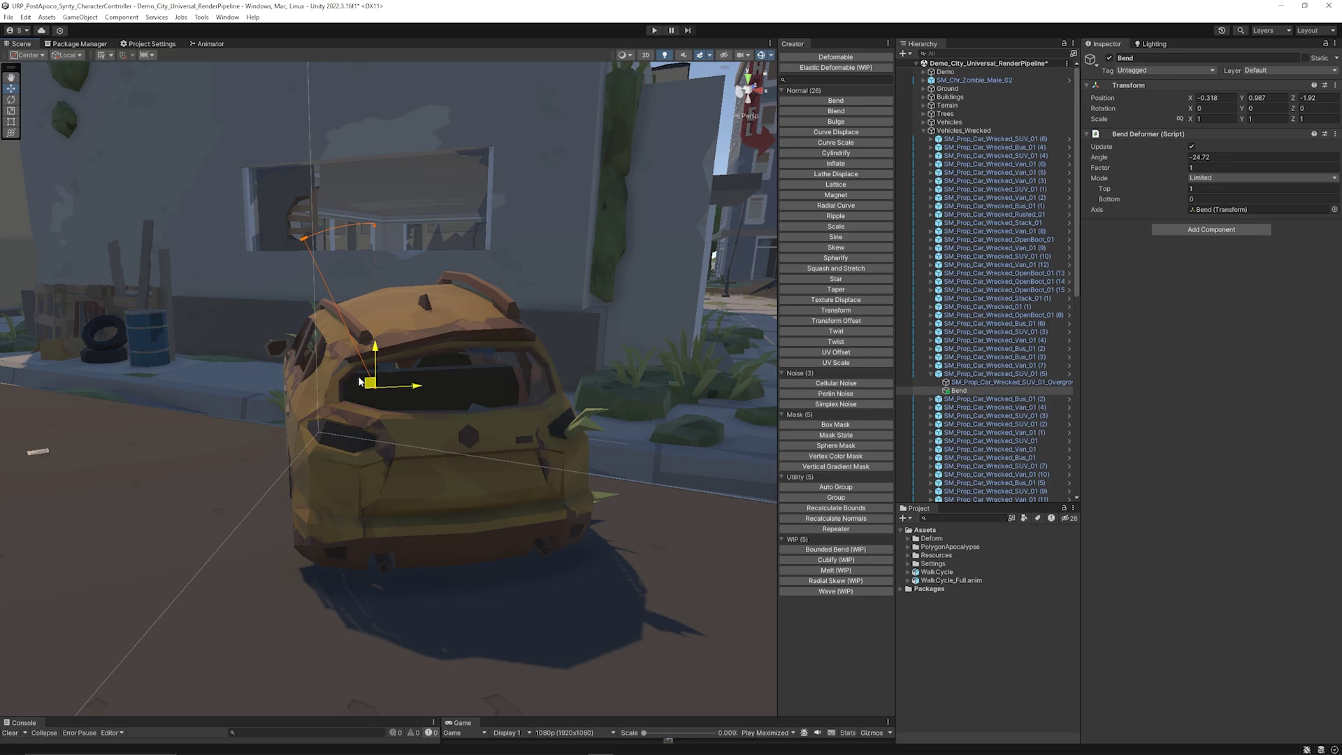
- Move the Bend up and down to reshape the car, then reselect the SUV
{"action": "mouse_move", "coordinate": [359, 382]}
{"action": "left_mouse_down"}
{"action": "mouse_move", "coordinate": [402, 337]}
{"action": "mouse_move", "coordinate": [372, 400]}
{"action": "left_mouse_up"}
{"action": "left_click_drag", "start_coordinate": [381, 446], "coordinate": [582, 490]}
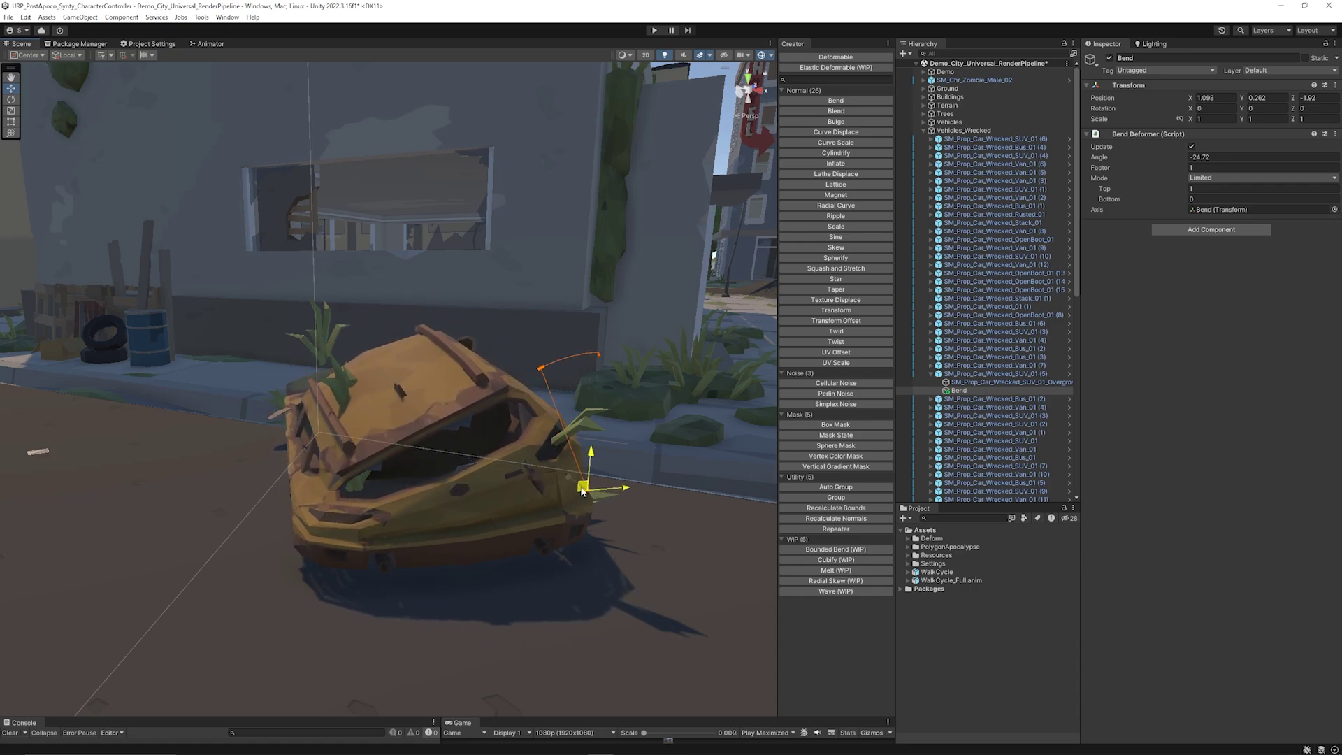
{"action": "left_click_drag", "start_coordinate": [196, 412], "coordinate": [743, 425], "text": "alt"}
{"action": "right_click_drag", "start_coordinate": [743, 426], "coordinate": [578, 426]}
{"action": "left_click", "coordinate": [579, 426]}
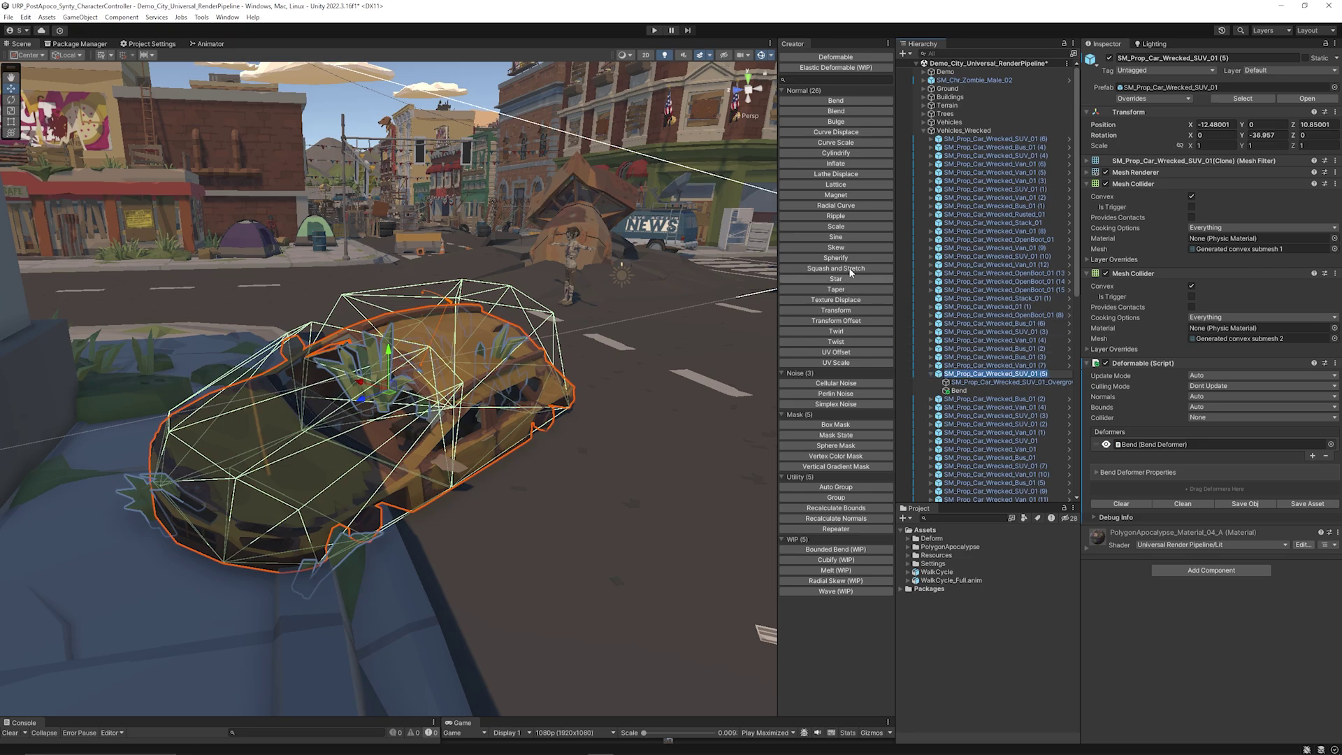
- Add a Skew deformer to the SUV, scrub its Factor, then undo it back to 0
{"action": "left_click", "coordinate": [849, 247]}
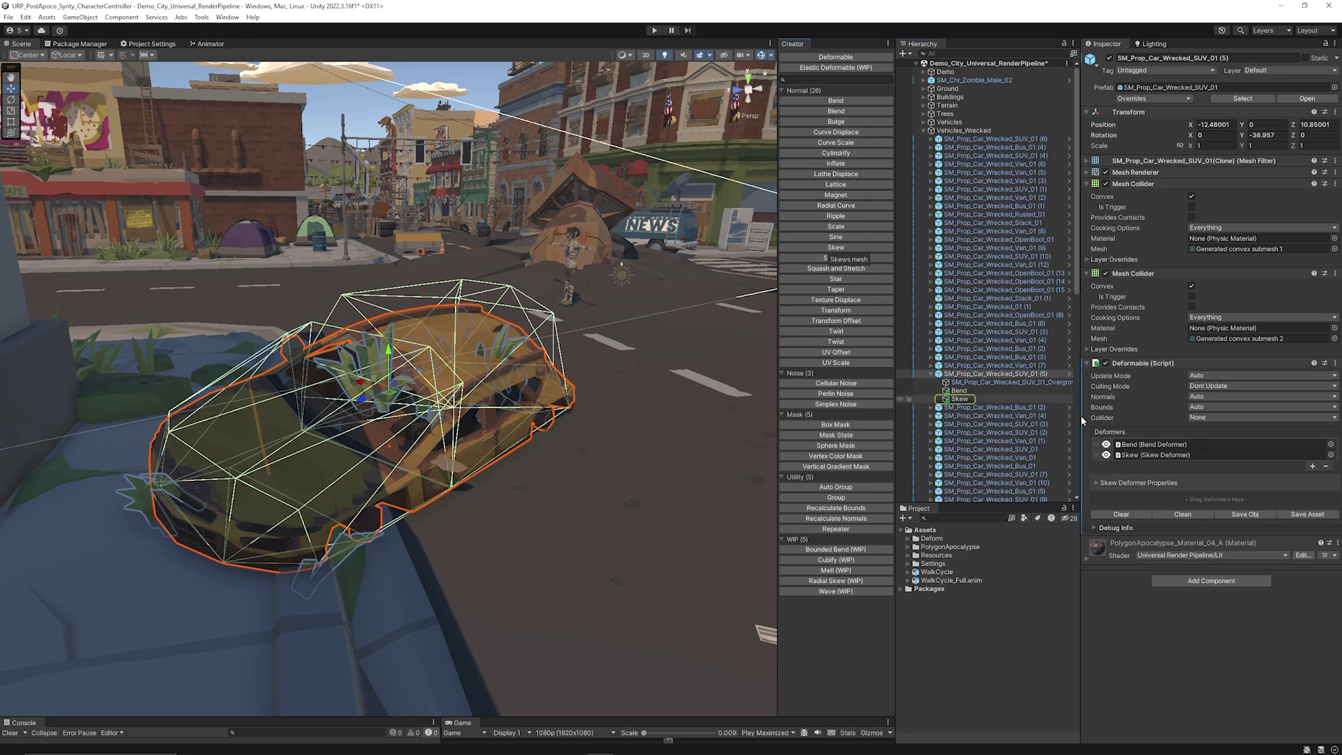
{"action": "left_click", "coordinate": [960, 399]}
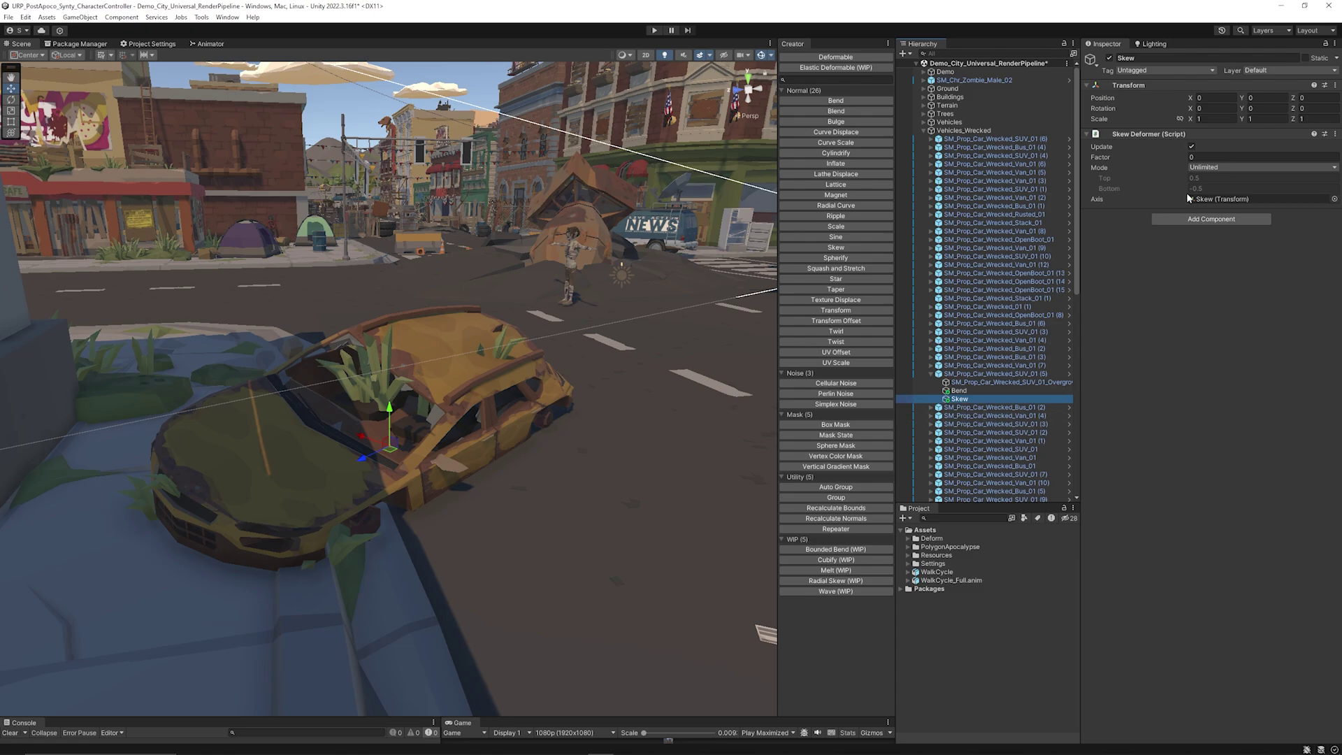
{"action": "left_click_drag", "start_coordinate": [1181, 161], "coordinate": [933, 188]}
{"action": "left_click_drag", "start_coordinate": [657, 368], "coordinate": [610, 386], "text": "alt"}
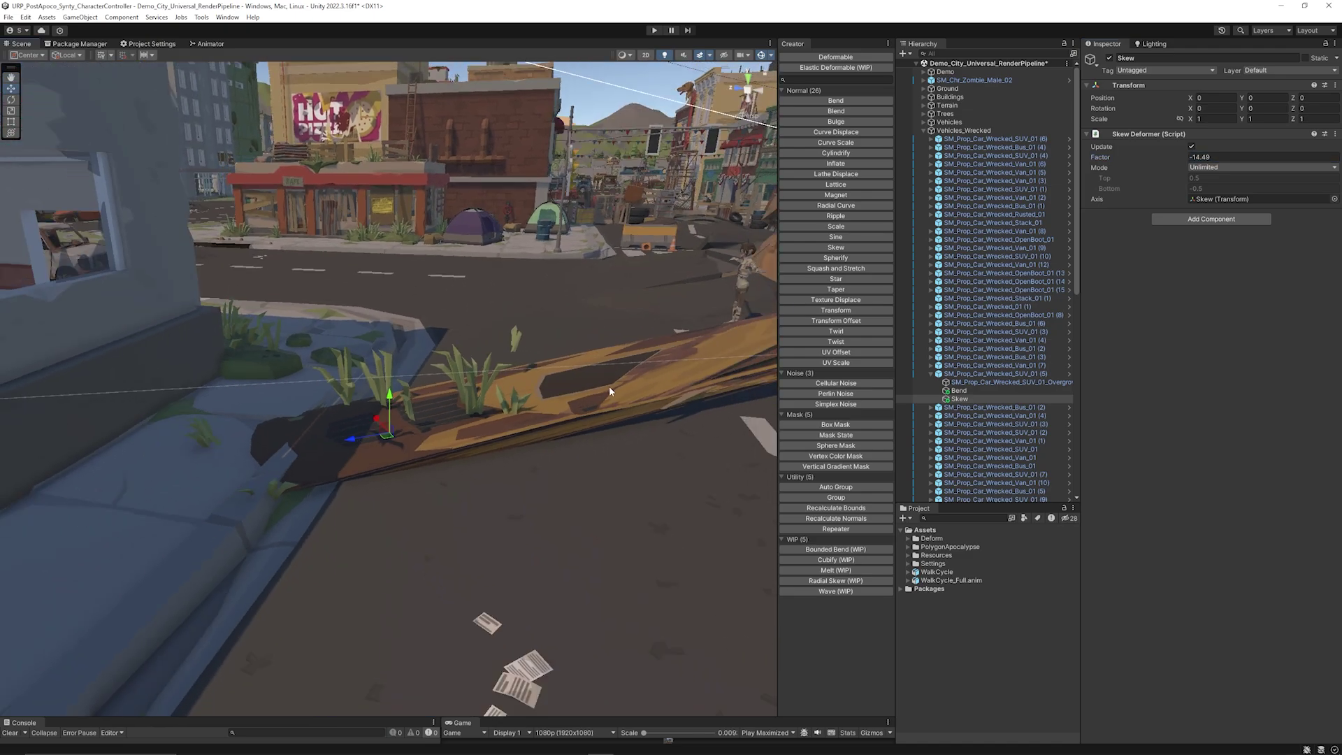
{"action": "key", "text": "ctrl+z"}
{"action": "left_click_drag", "start_coordinate": [396, 415], "coordinate": [517, 383], "text": "alt"}
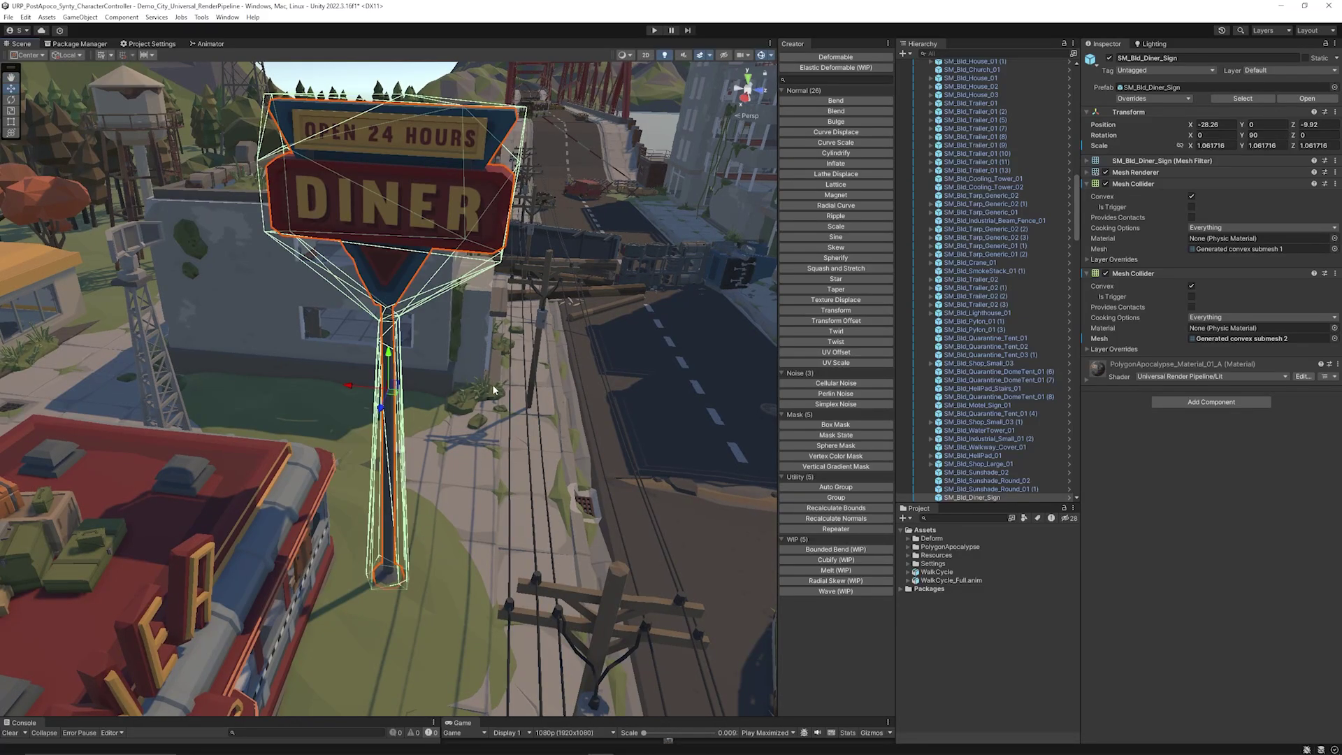
- Orbit around the DINER sign and add a Deformable component to it
{"action": "scroll", "coordinate": [494, 390], "scroll_direction": "down", "scroll_amount": 3}
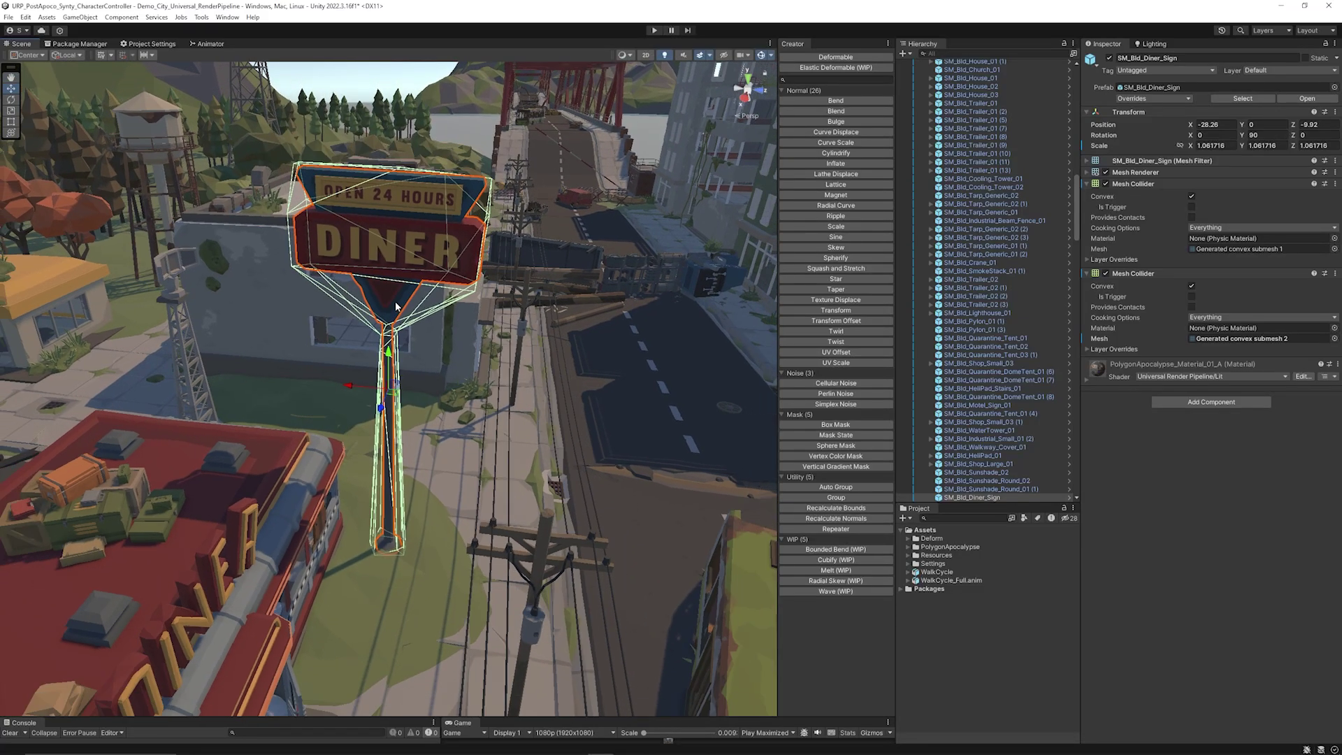
{"action": "left_click_drag", "start_coordinate": [350, 400], "coordinate": [511, 376], "text": "alt"}
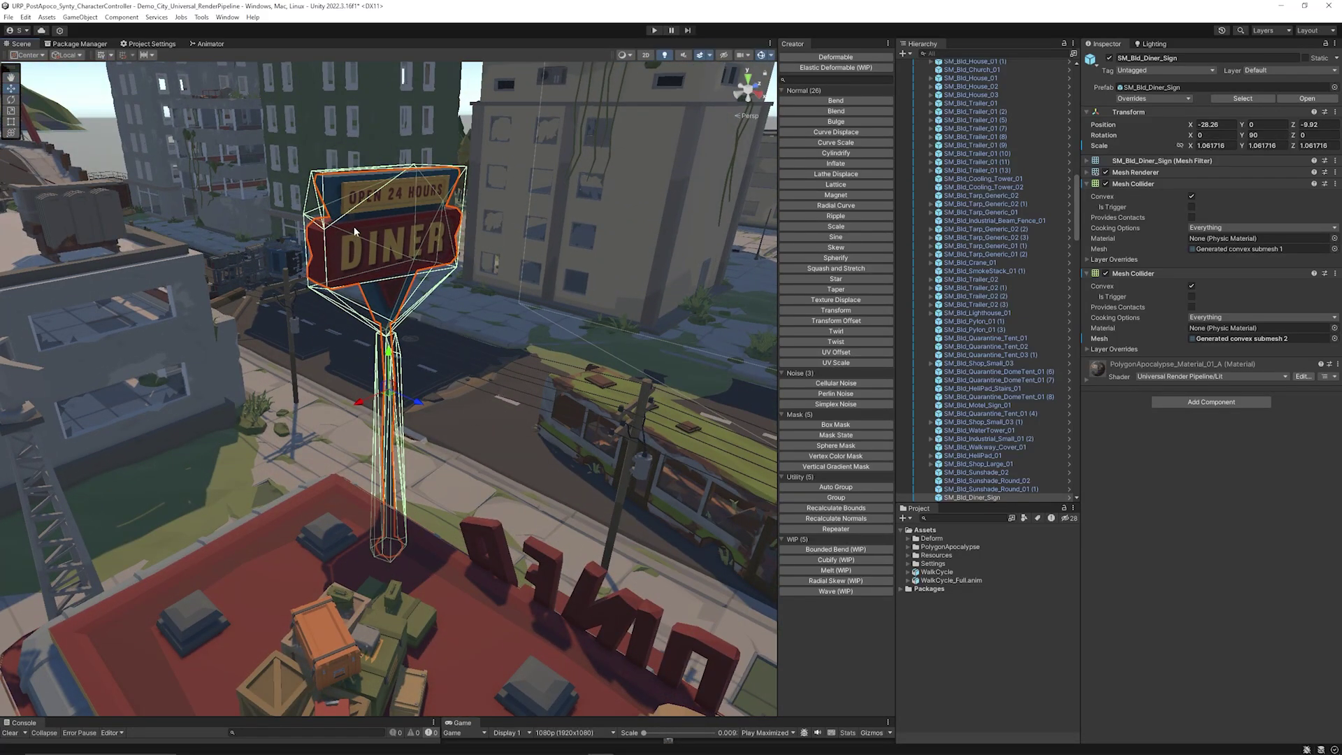
{"action": "left_click_drag", "start_coordinate": [517, 364], "coordinate": [584, 371], "text": "alt"}
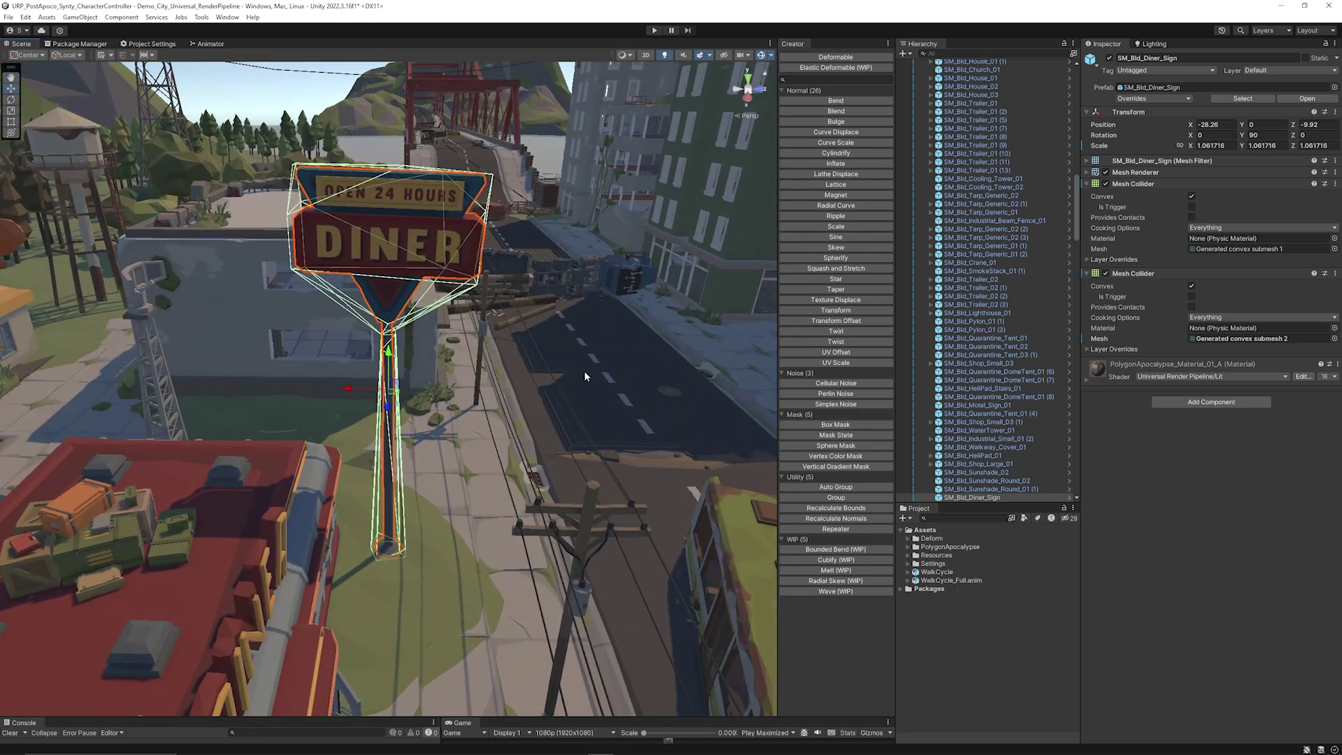
{"action": "scroll", "coordinate": [974, 371], "scroll_direction": "down", "scroll_amount": 5}
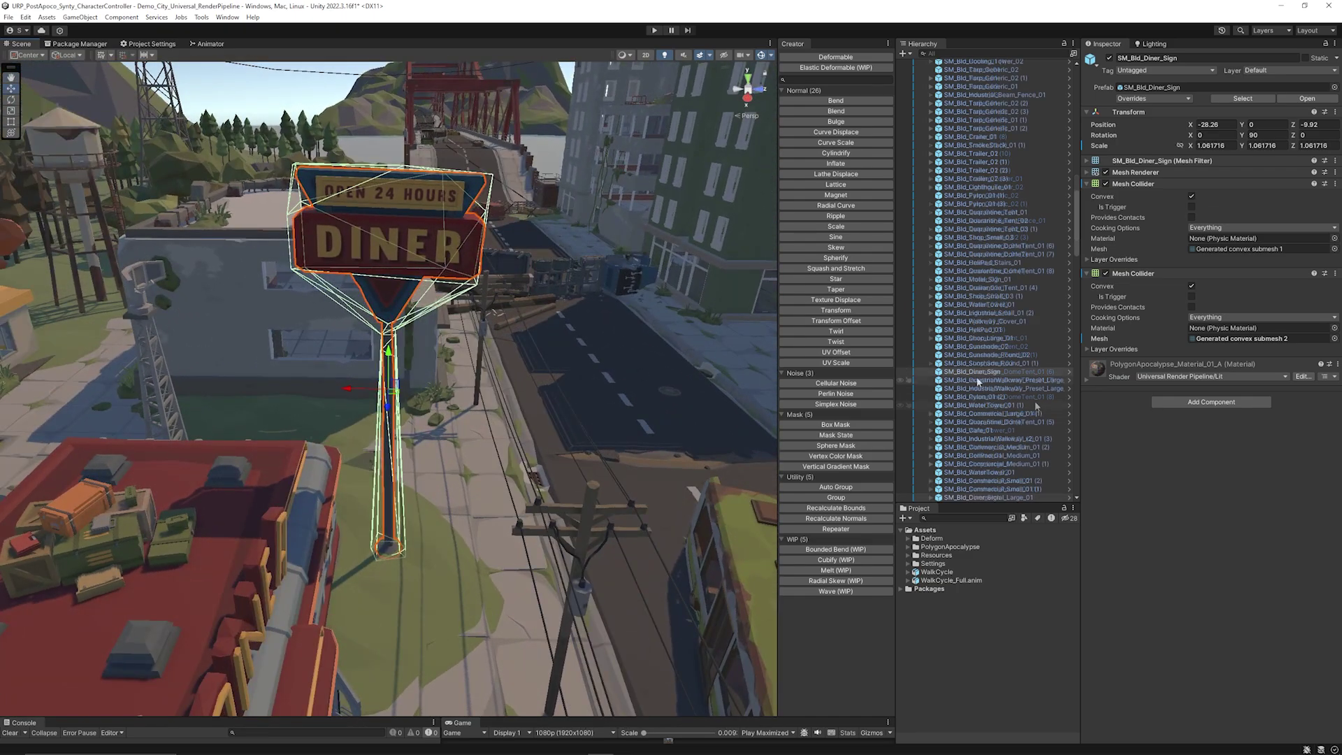
{"action": "left_click", "coordinate": [836, 57]}
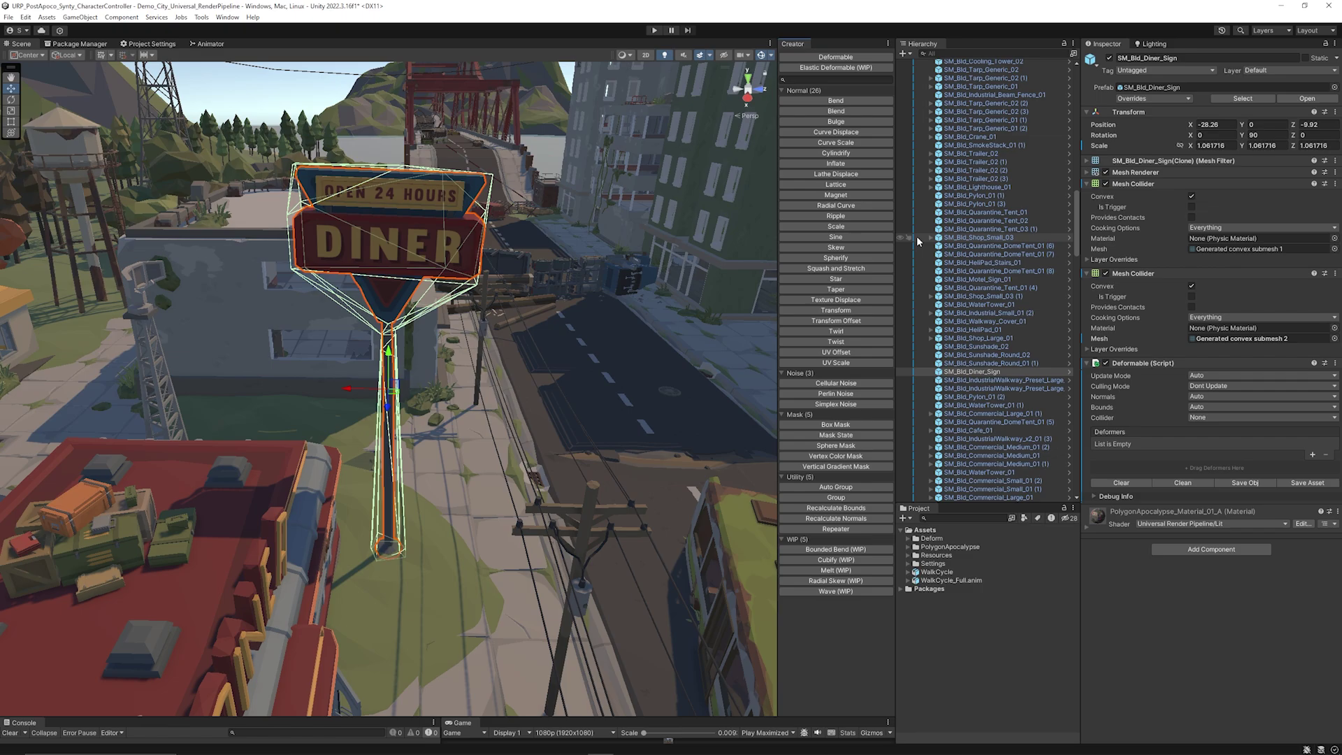
- Add a Bend at angle -62.2 to the diner sign, then rotate and move it over the street
{"action": "left_click", "coordinate": [854, 105]}
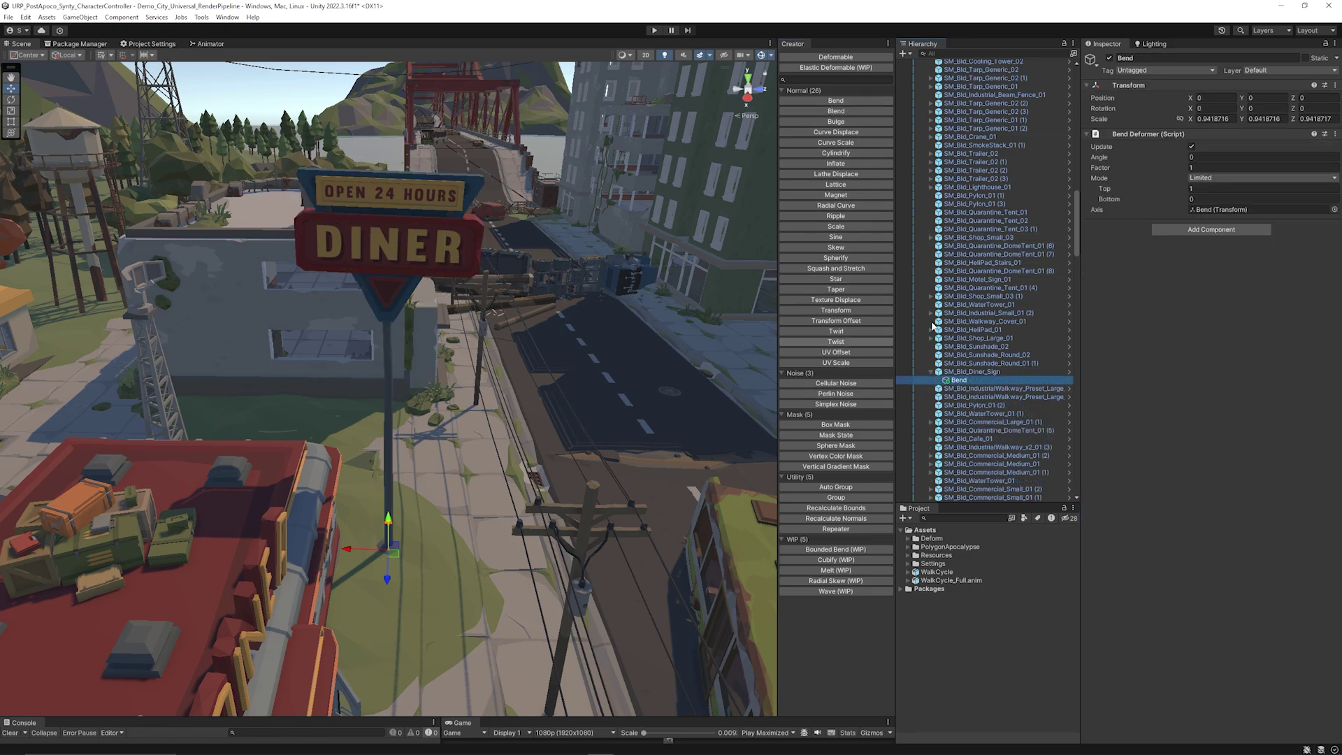
{"action": "left_click_drag", "start_coordinate": [1147, 157], "coordinate": [112, 283]}
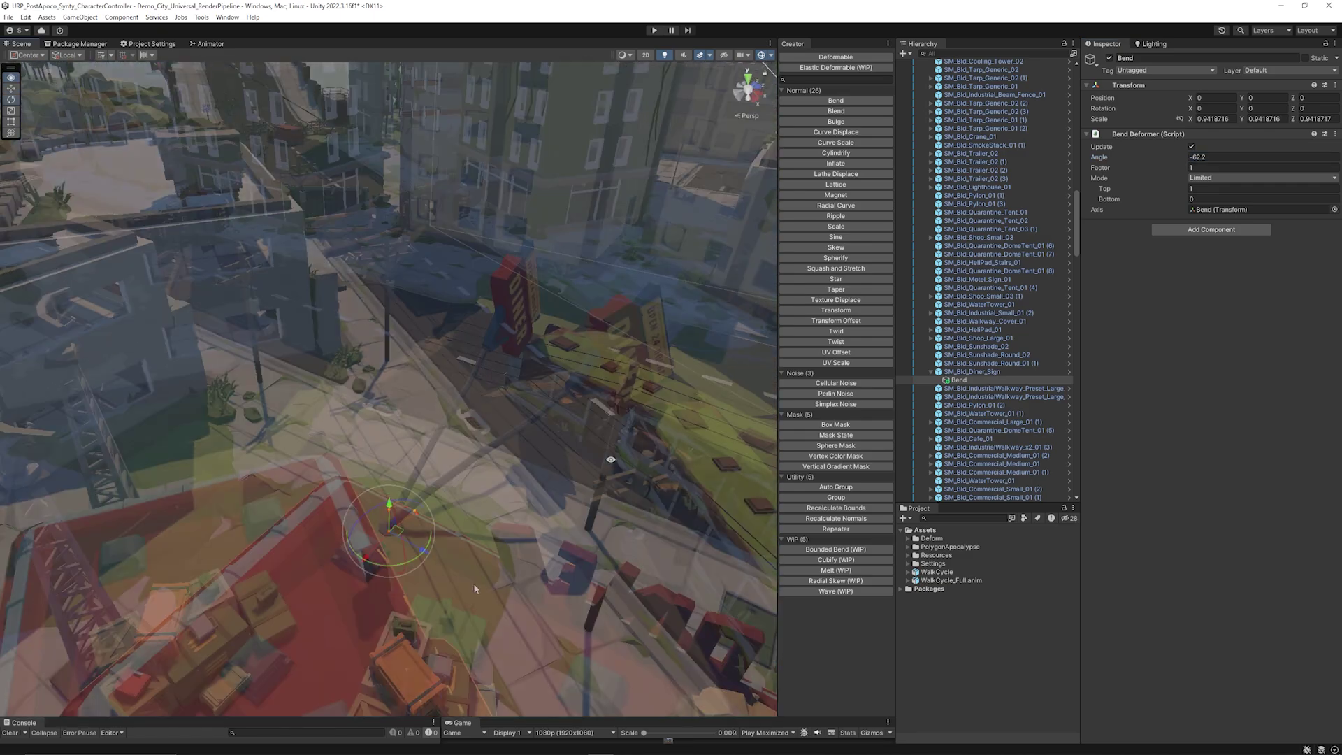
{"action": "left_click_drag", "start_coordinate": [423, 555], "coordinate": [411, 555]}
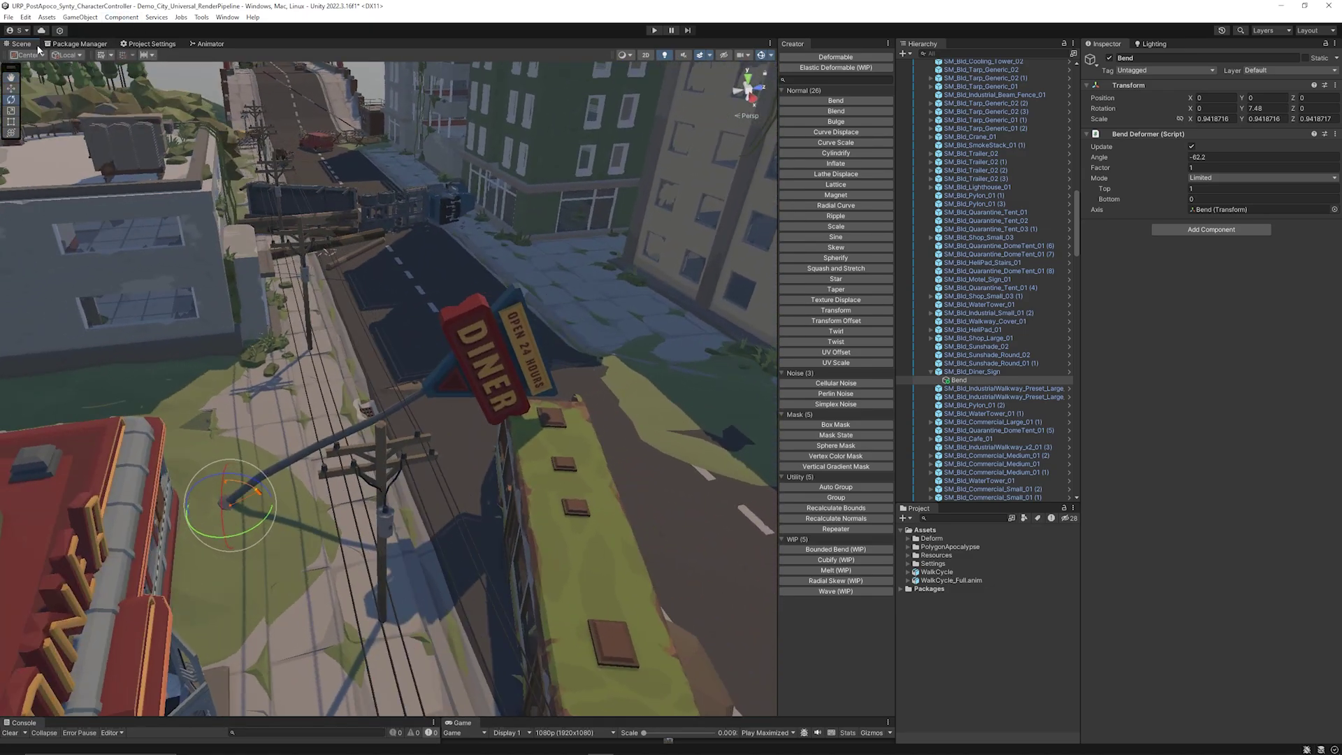
{"action": "left_click", "coordinate": [12, 88]}
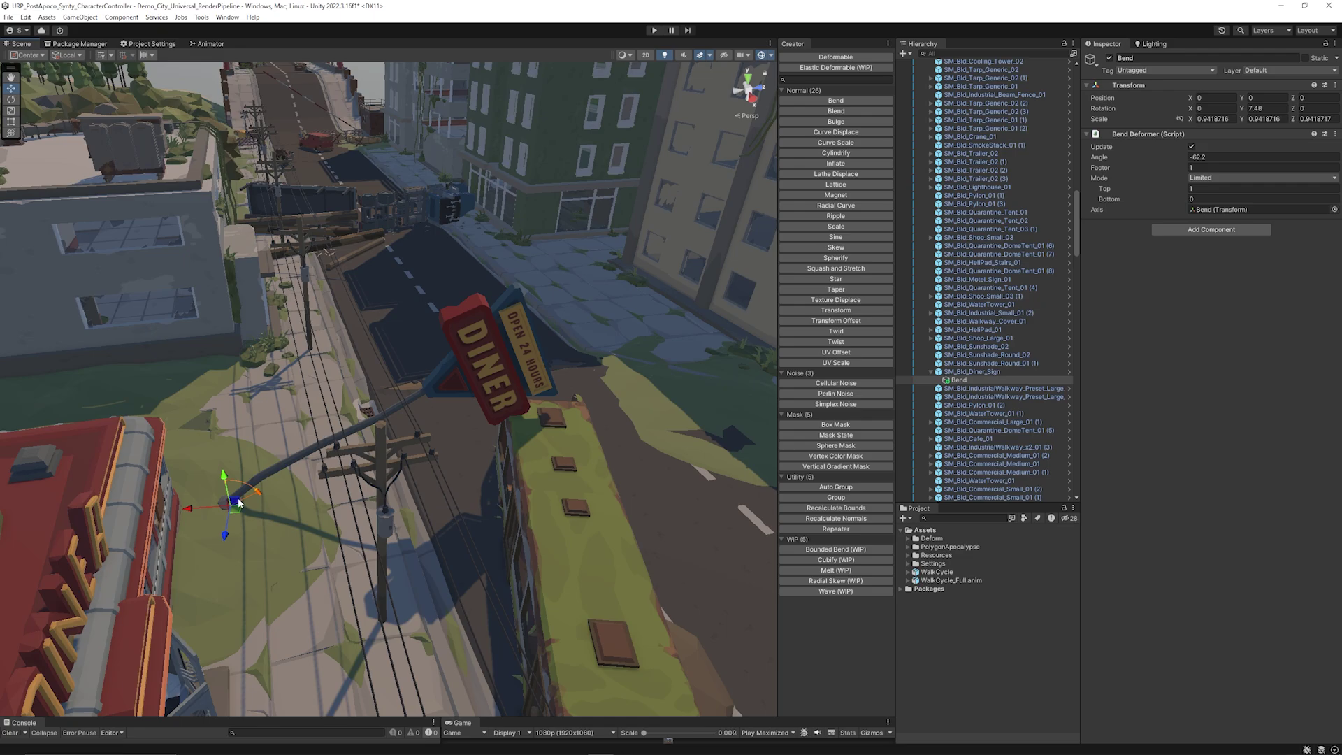
{"action": "left_click_drag", "start_coordinate": [239, 502], "coordinate": [263, 359]}
{"action": "scroll", "coordinate": [263, 336], "scroll_direction": "up", "scroll_amount": 3}
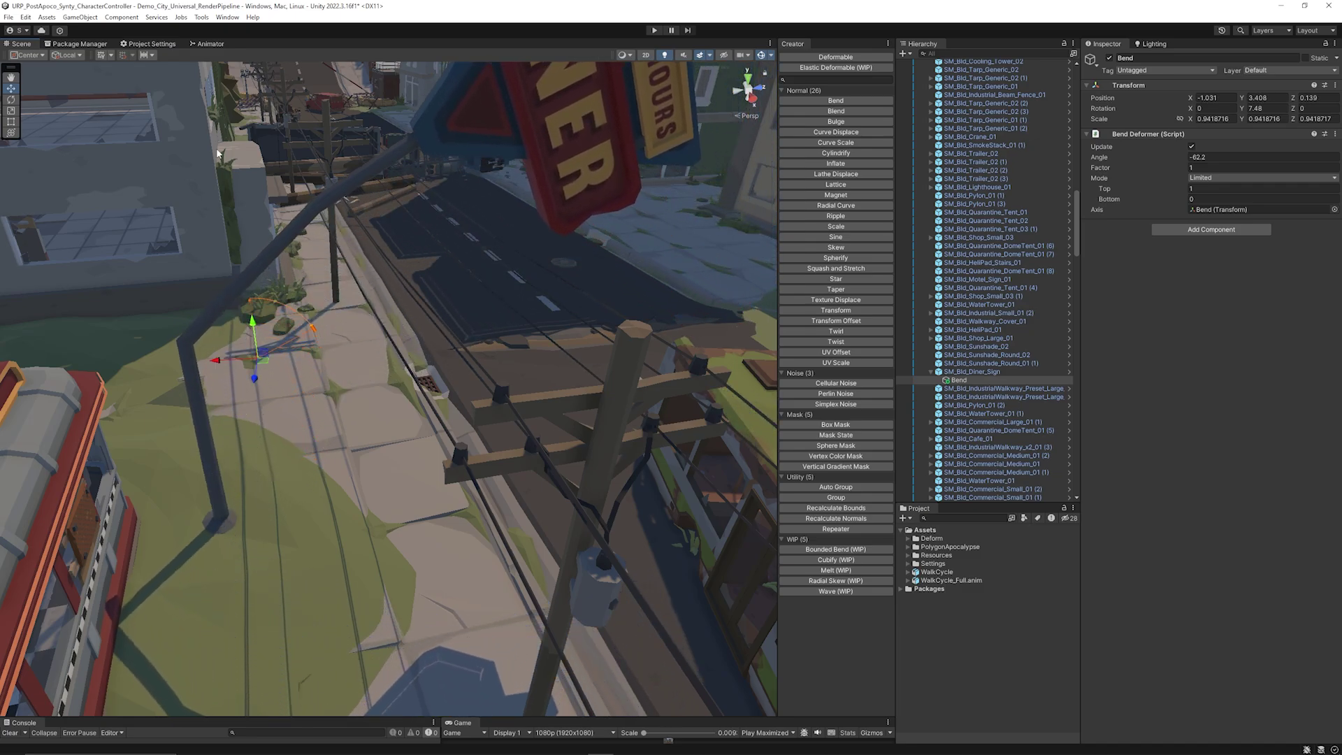
- Switch the Scene view draw mode through Shaded Wireframe to Wireframe and frame the city
{"action": "left_click", "coordinate": [627, 55]}
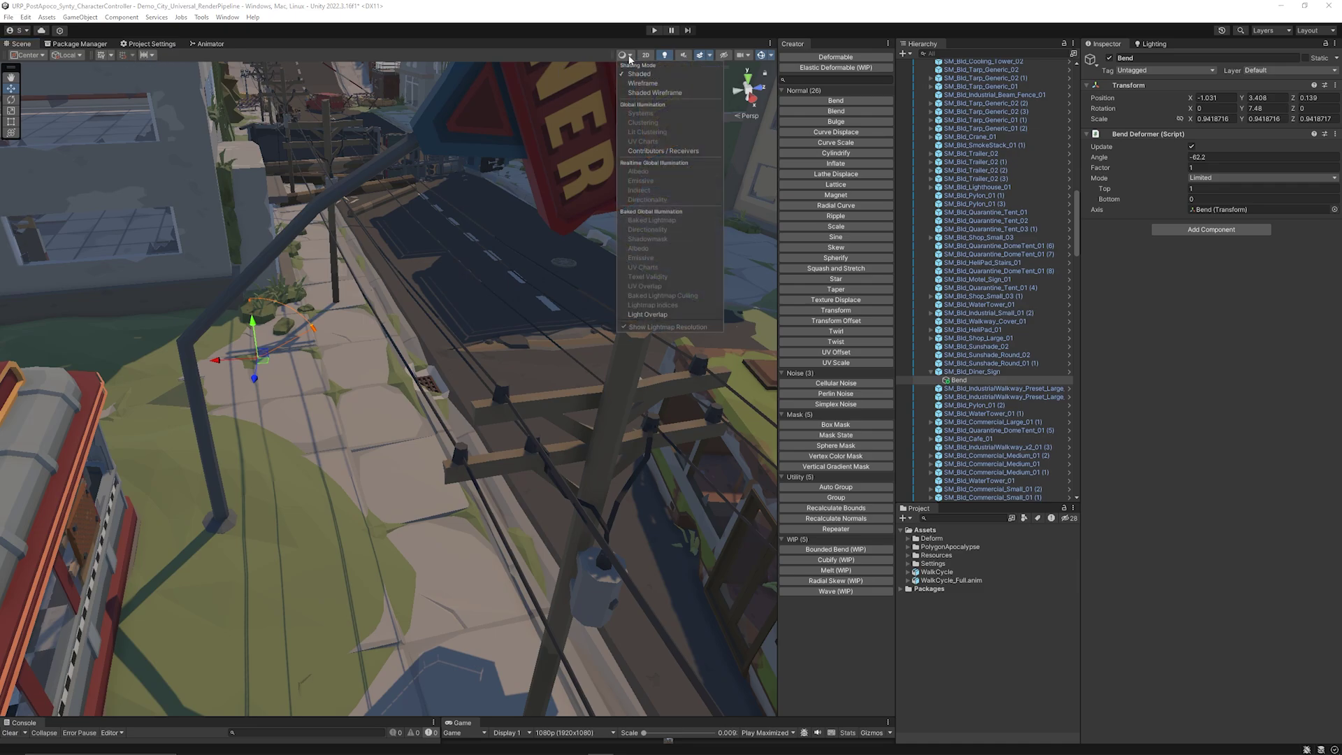
{"action": "left_click", "coordinate": [655, 92]}
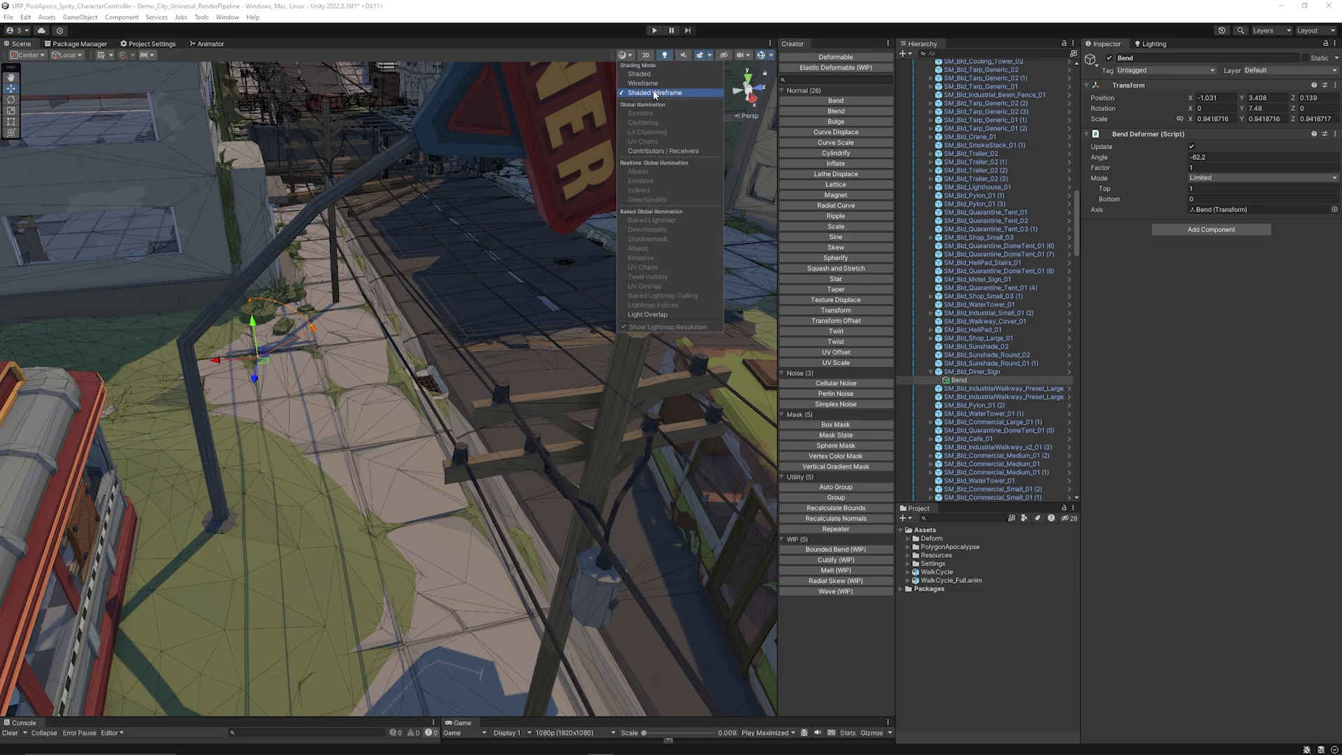
{"action": "left_click", "coordinate": [648, 85]}
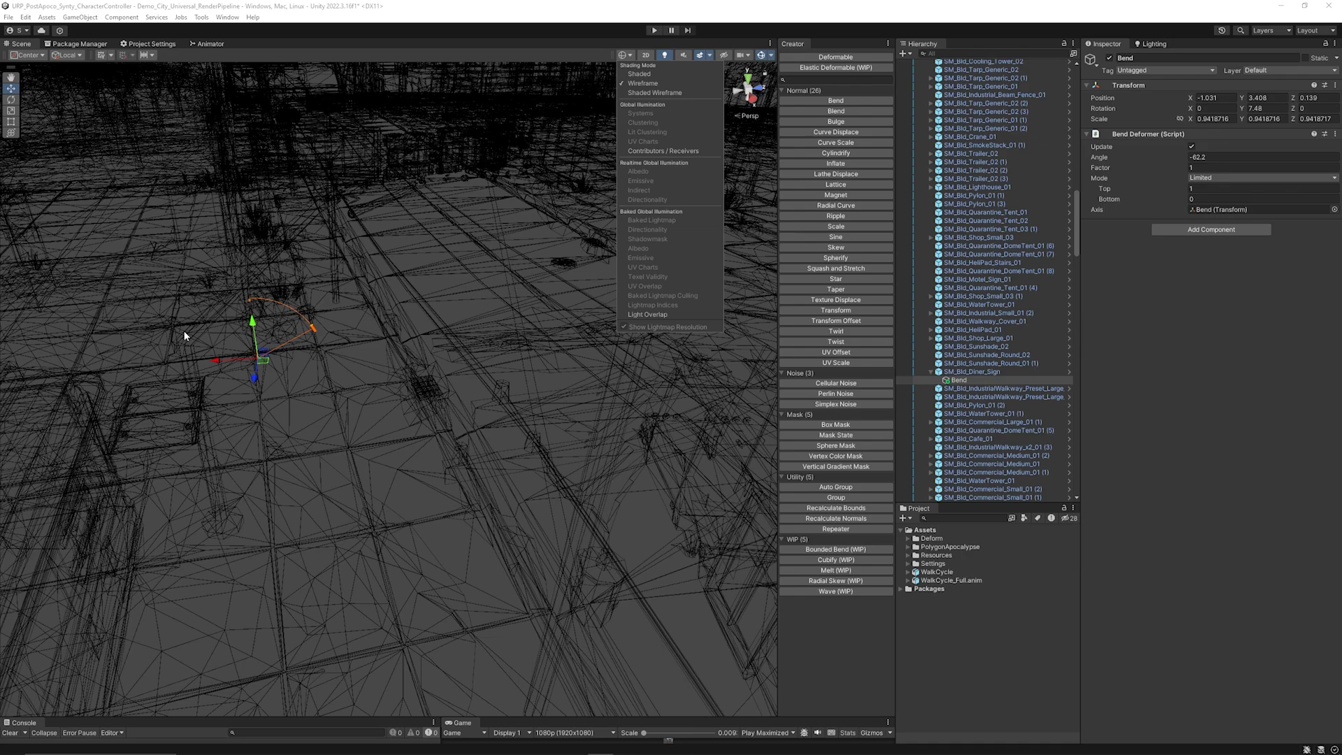
{"action": "middle_click_drag", "start_coordinate": [183, 330], "coordinate": [325, 321]}
{"action": "scroll", "coordinate": [324, 320], "scroll_direction": "up", "scroll_amount": 3}
{"action": "scroll", "coordinate": [282, 341], "scroll_direction": "up", "scroll_amount": 6}
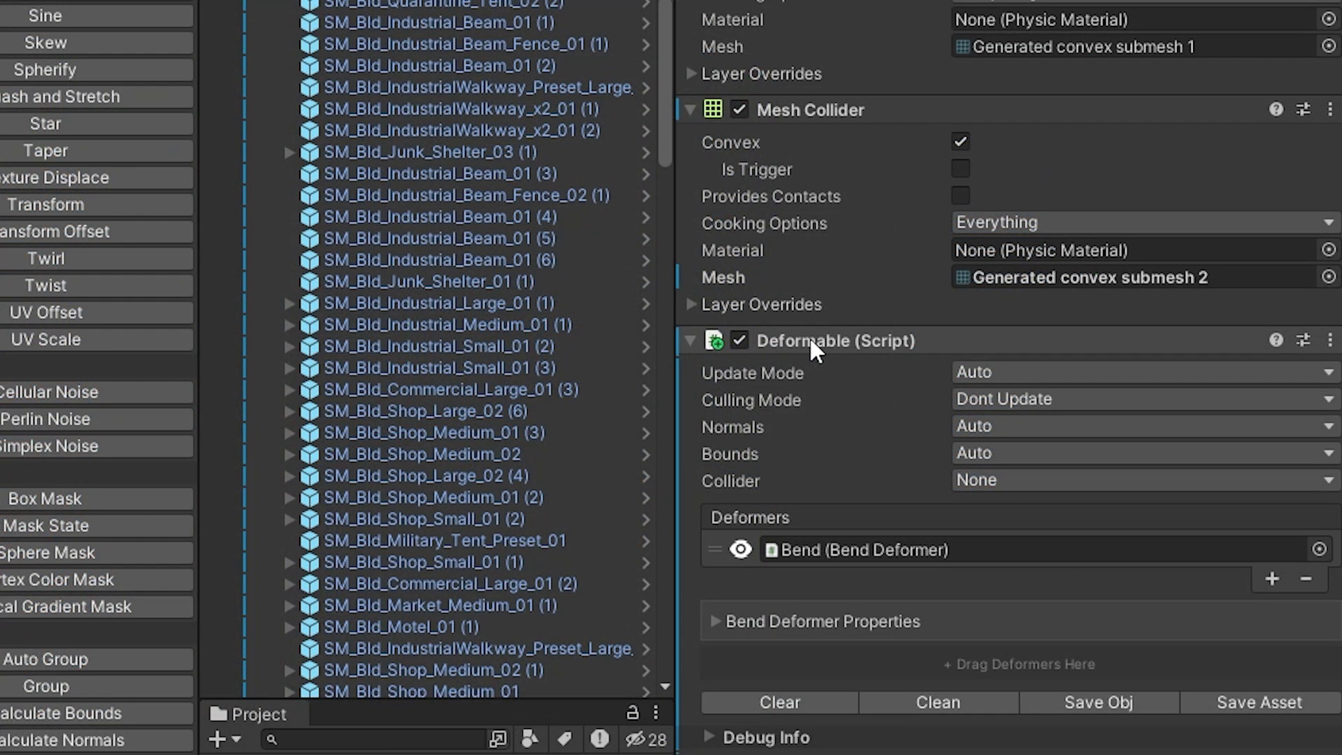
- Set the Deformable's collider to update automatically and link the sign's mesh collider to it
{"action": "left_click", "coordinate": [973, 481]}
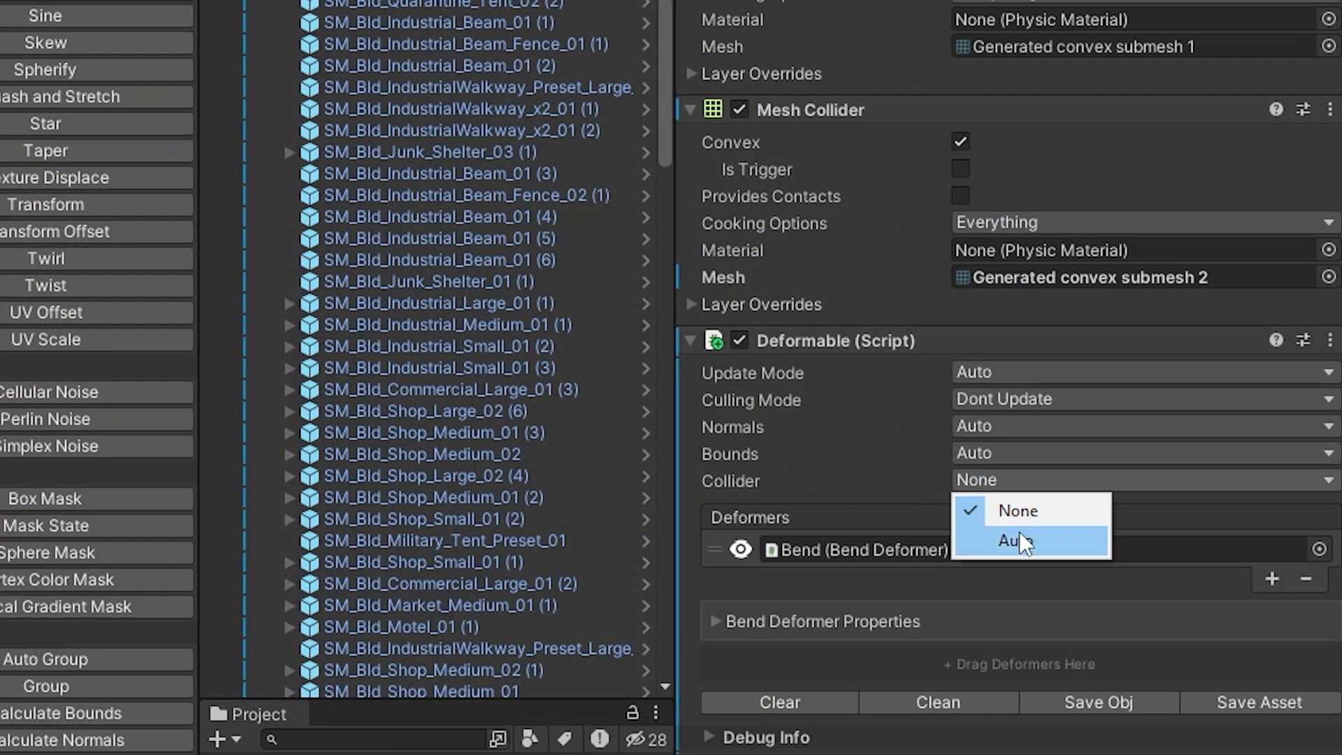
{"action": "left_click", "coordinate": [1019, 534]}
{"action": "mouse_move", "coordinate": [768, 505]}
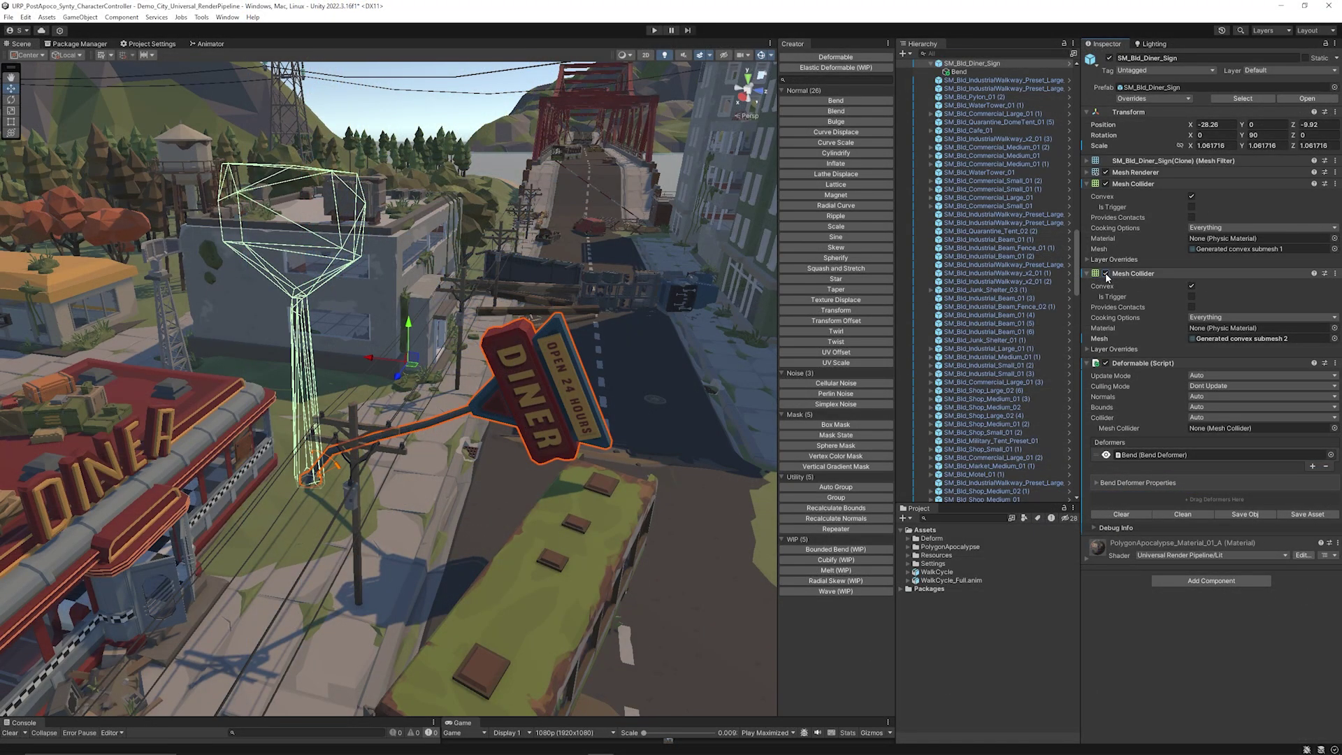
{"action": "left_click", "coordinate": [1106, 274]}
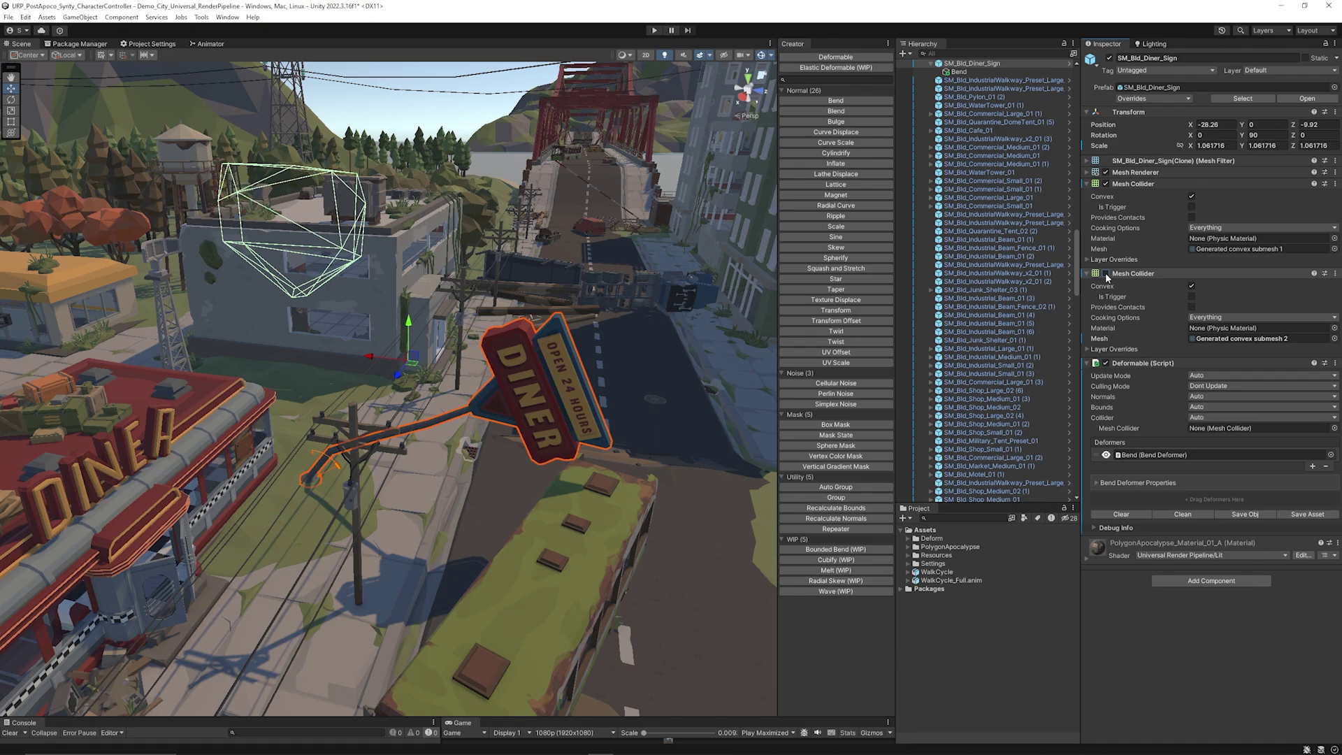
{"action": "left_click", "coordinate": [1105, 274]}
{"action": "mouse_move", "coordinate": [1129, 279]}
{"action": "left_mouse_down"}
{"action": "mouse_move", "coordinate": [1230, 364]}
{"action": "mouse_move", "coordinate": [1239, 431]}
{"action": "left_mouse_up"}
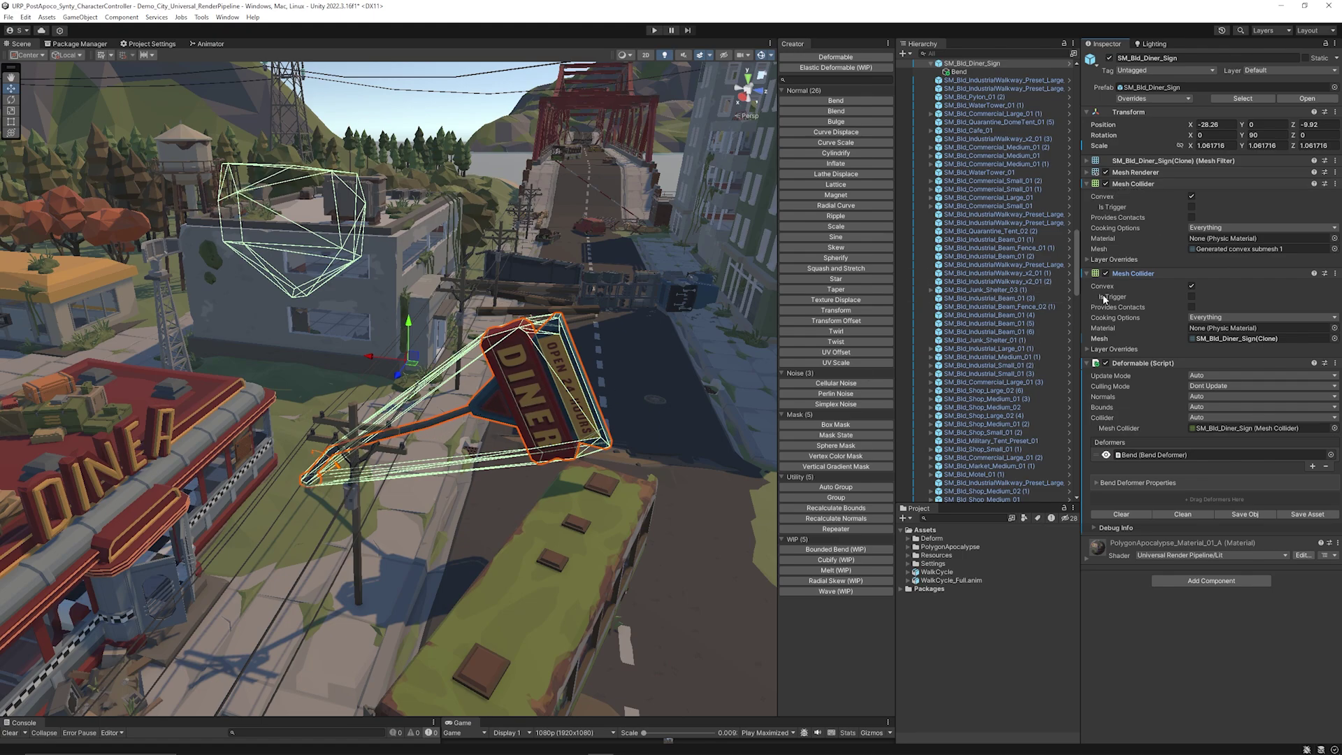
- Toggle the diner sign's first Mesh Collider off and back on, then orbit around the sign
{"action": "left_click", "coordinate": [1106, 184]}
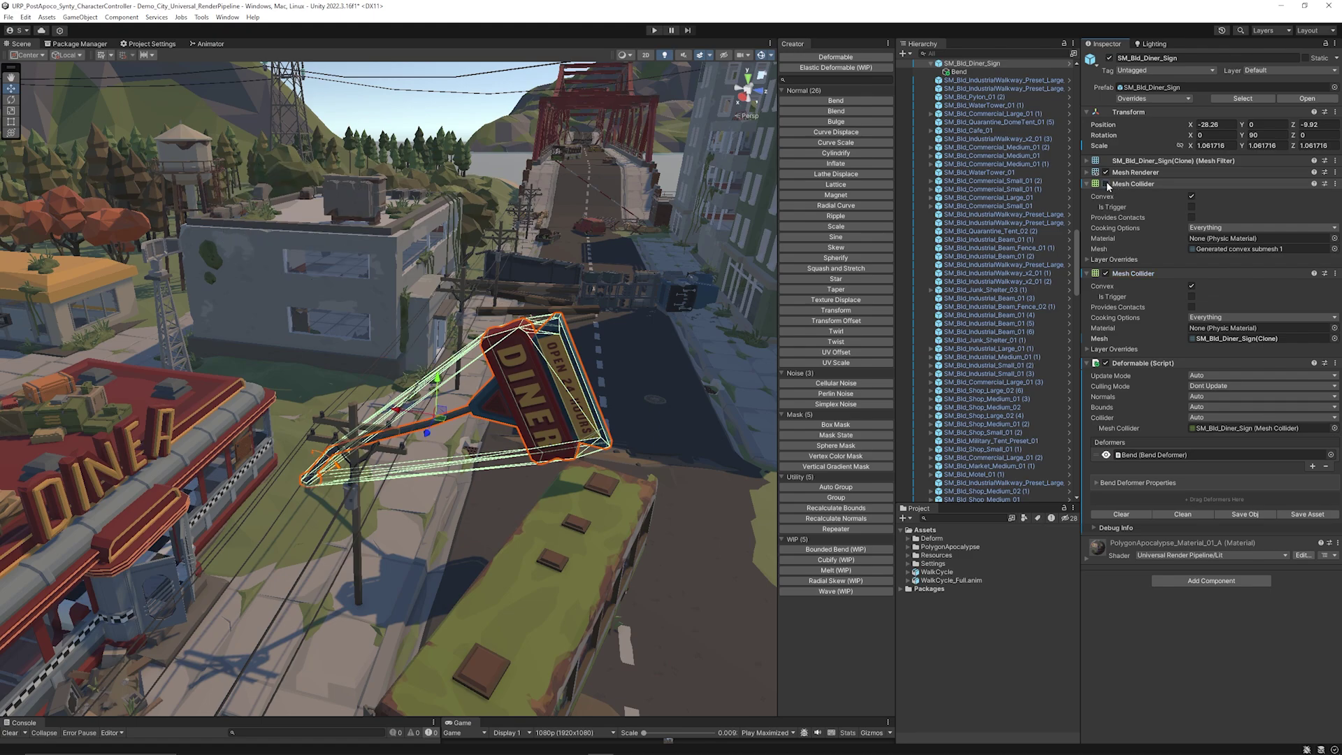
{"action": "left_click", "coordinate": [1106, 184]}
{"action": "left_click", "coordinate": [1106, 184]}
{"action": "left_click", "coordinate": [1106, 184]}
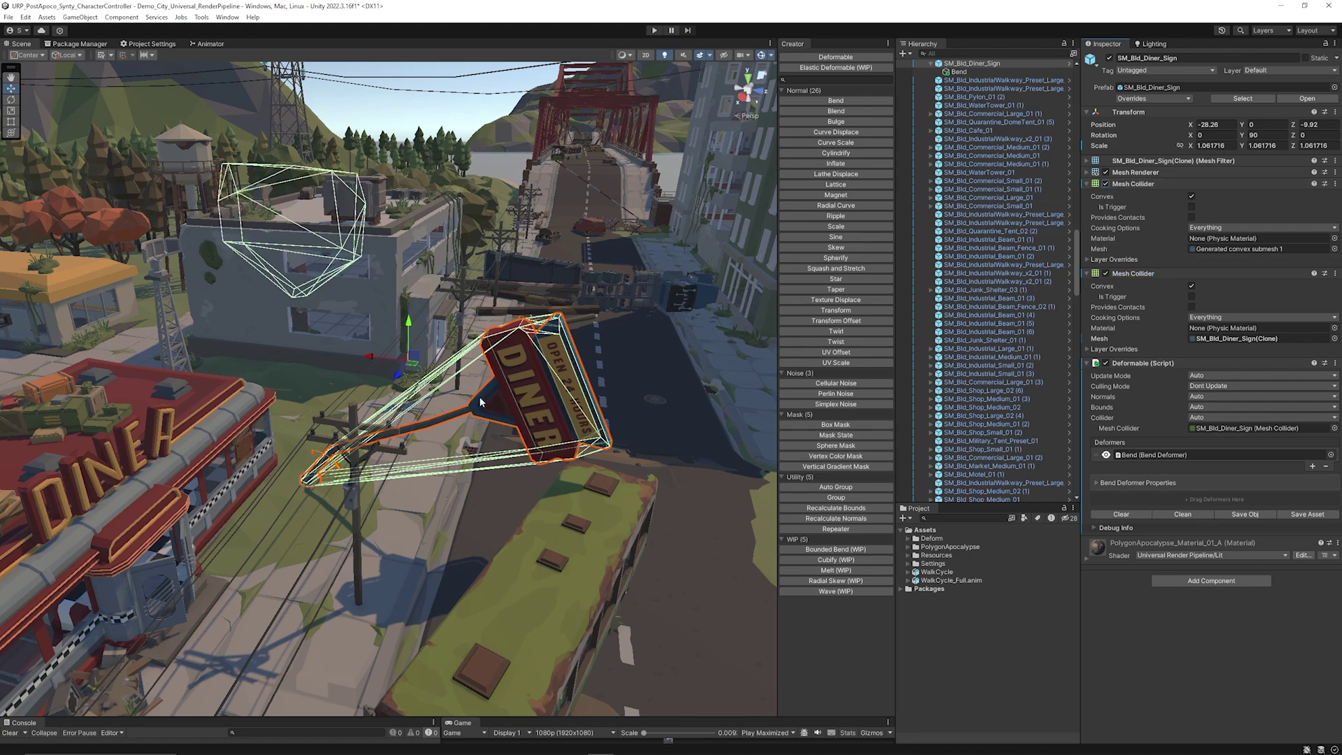
{"action": "left_click_drag", "start_coordinate": [488, 421], "coordinate": [398, 440], "text": "alt"}
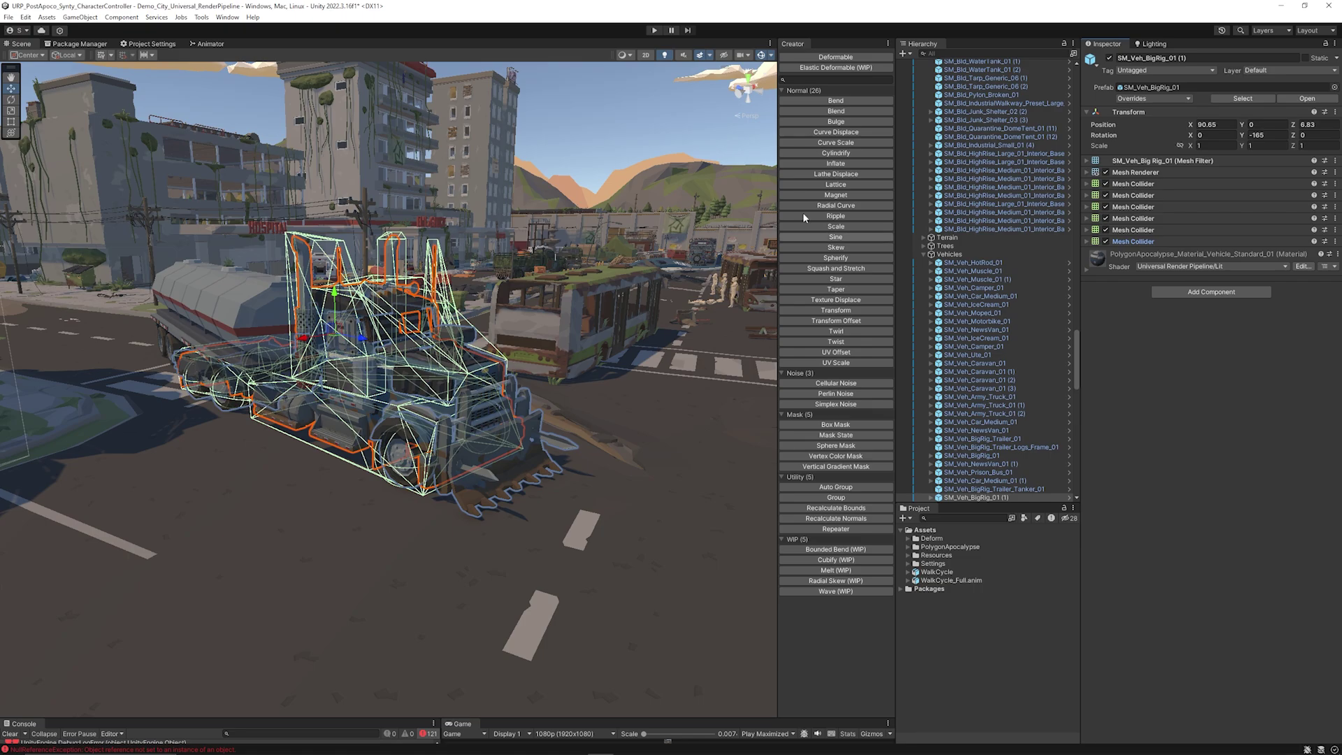
- Make the big rig deformable with read/write fixed, then add a Twist deformer and adjust its centre and angle
{"action": "left_click", "coordinate": [835, 57]}
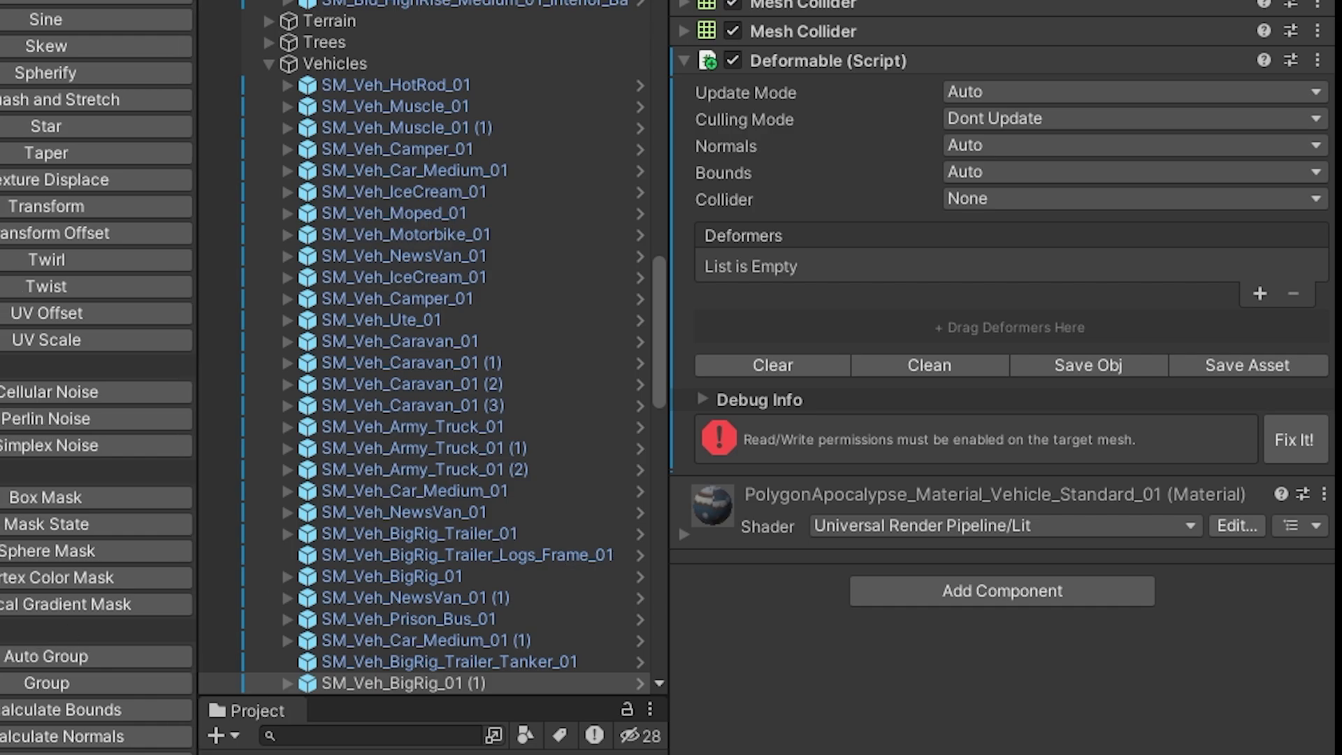
{"action": "left_click", "coordinate": [1285, 435]}
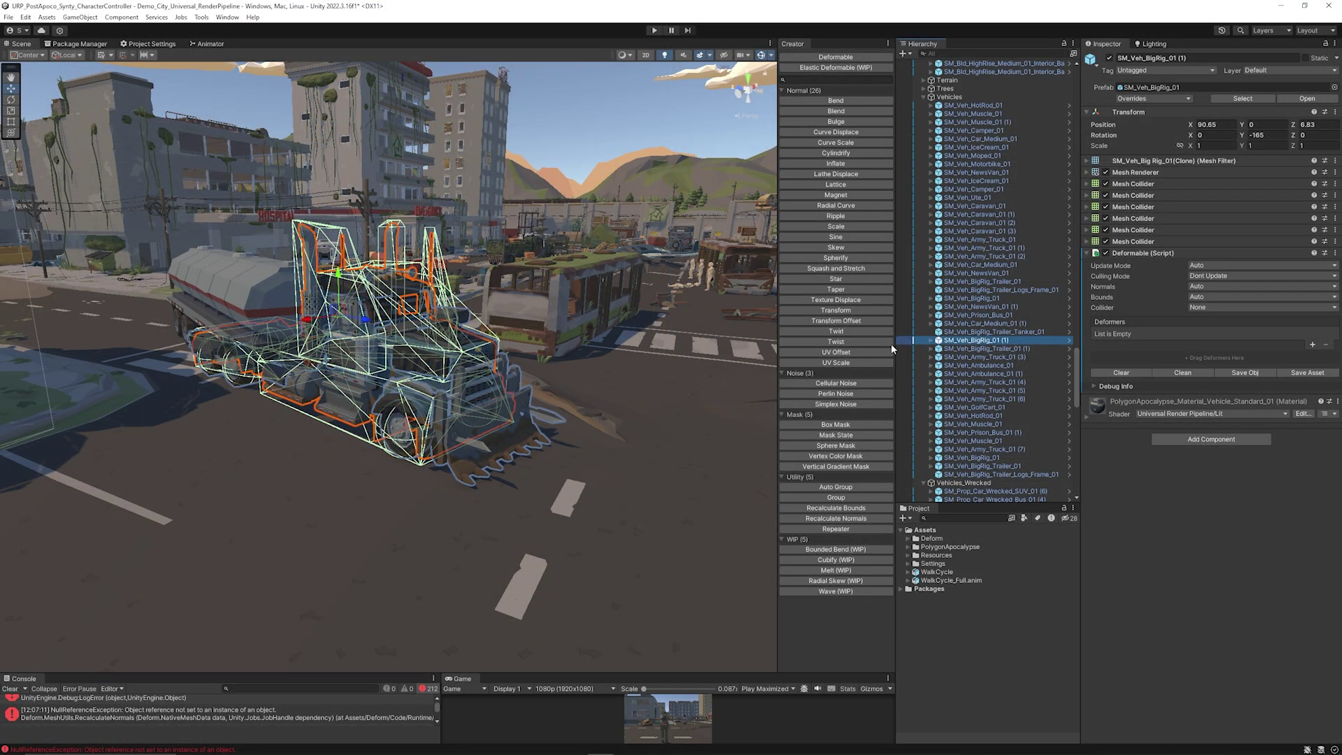
{"action": "left_click", "coordinate": [854, 342]}
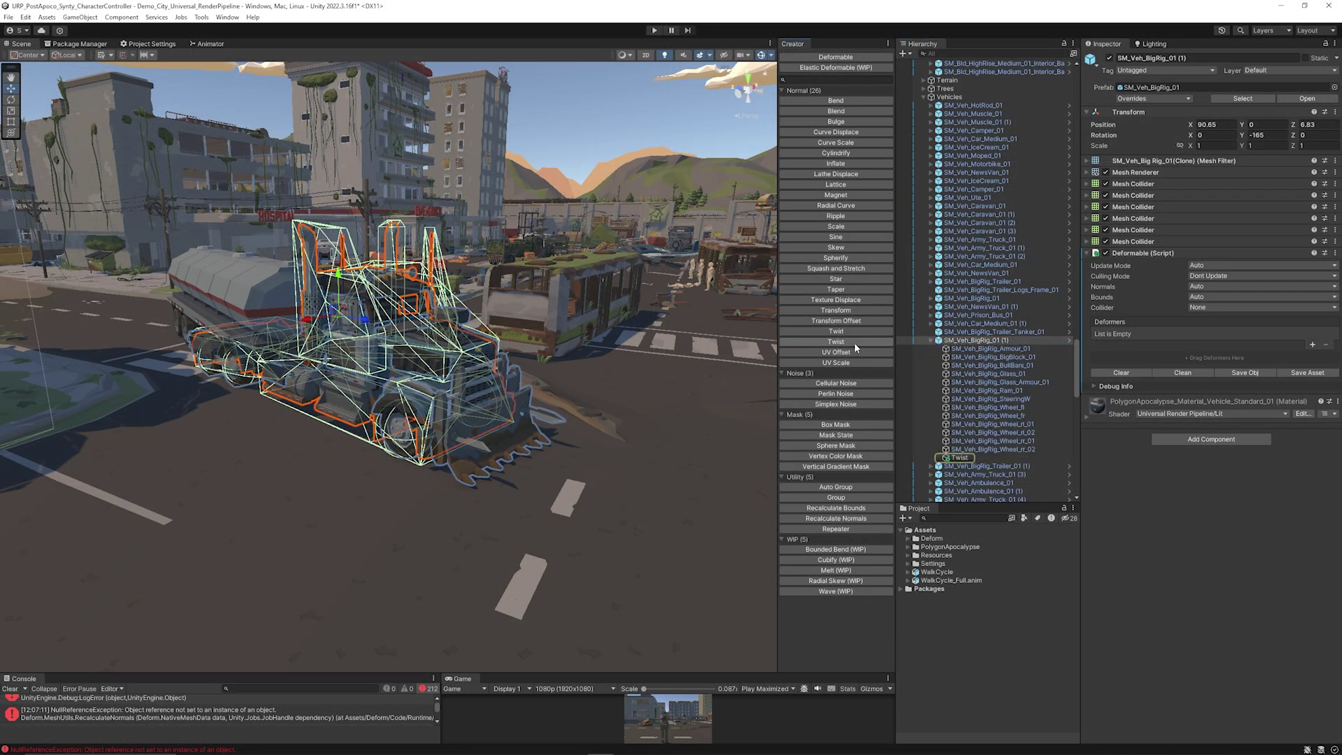
{"action": "left_click", "coordinate": [962, 460]}
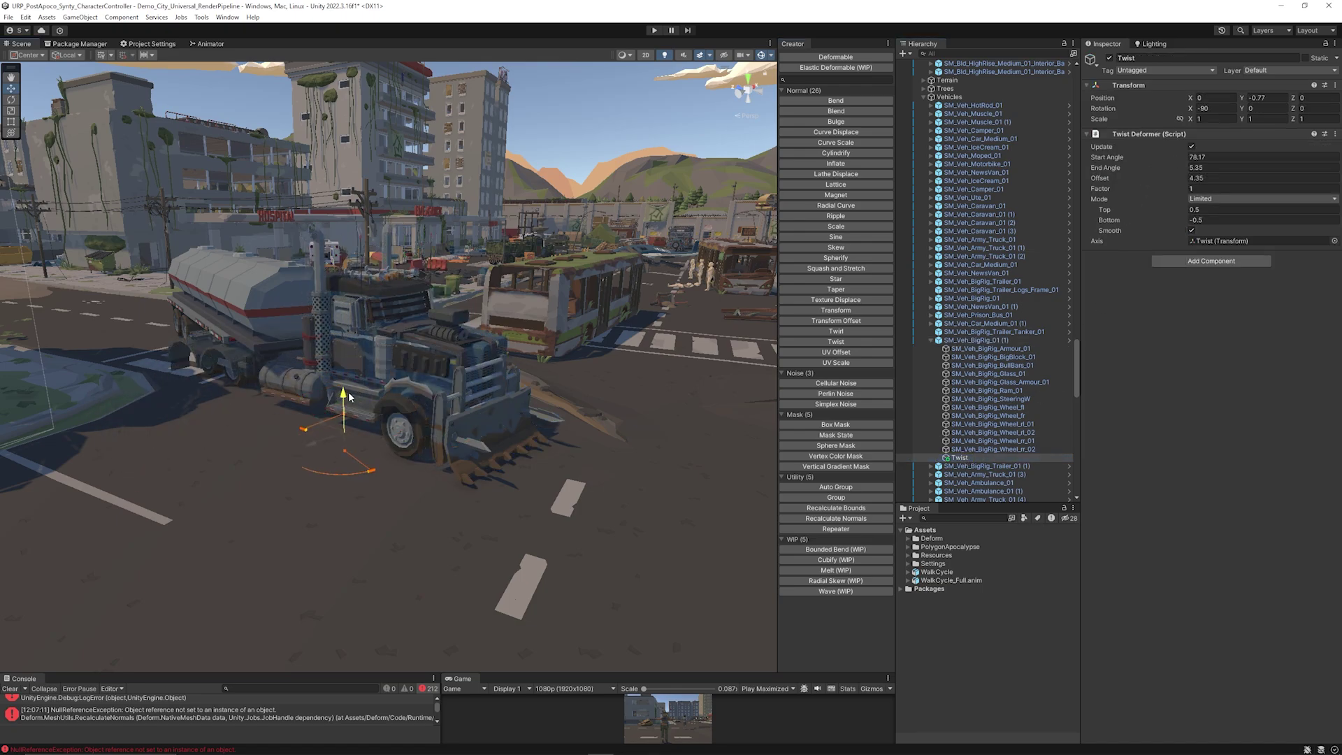
{"action": "left_click_drag", "start_coordinate": [348, 391], "coordinate": [367, 284]}
{"action": "left_click_drag", "start_coordinate": [1110, 157], "coordinate": [619, 348]}
- Add a Ripple deformer to the big rig, raising frequency and amplitude and moving its centre
{"action": "left_click", "coordinate": [836, 215]}
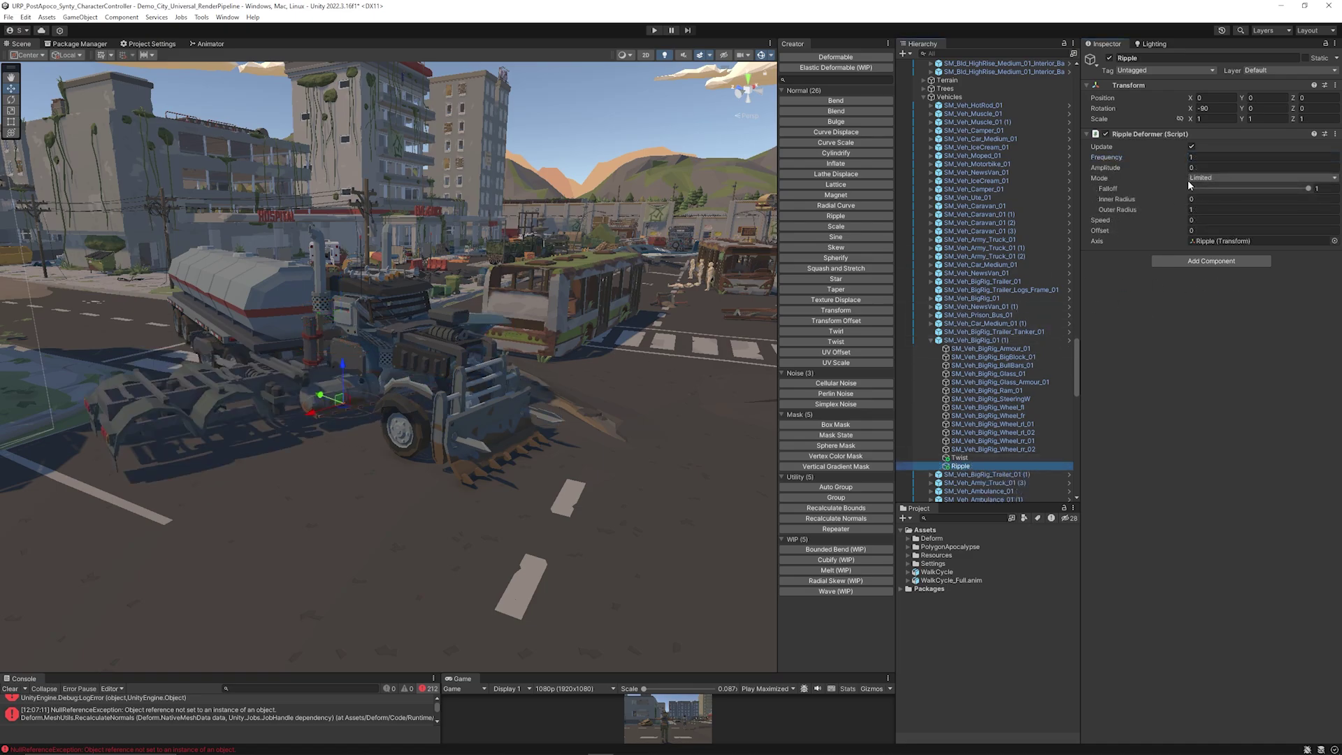
{"action": "left_click_drag", "start_coordinate": [1181, 158], "coordinate": [1293, 159]}
{"action": "left_click_drag", "start_coordinate": [1157, 167], "coordinate": [1248, 172]}
{"action": "left_click_drag", "start_coordinate": [243, 327], "coordinate": [304, 348], "text": "alt"}
{"action": "left_click_drag", "start_coordinate": [331, 408], "coordinate": [443, 354]}
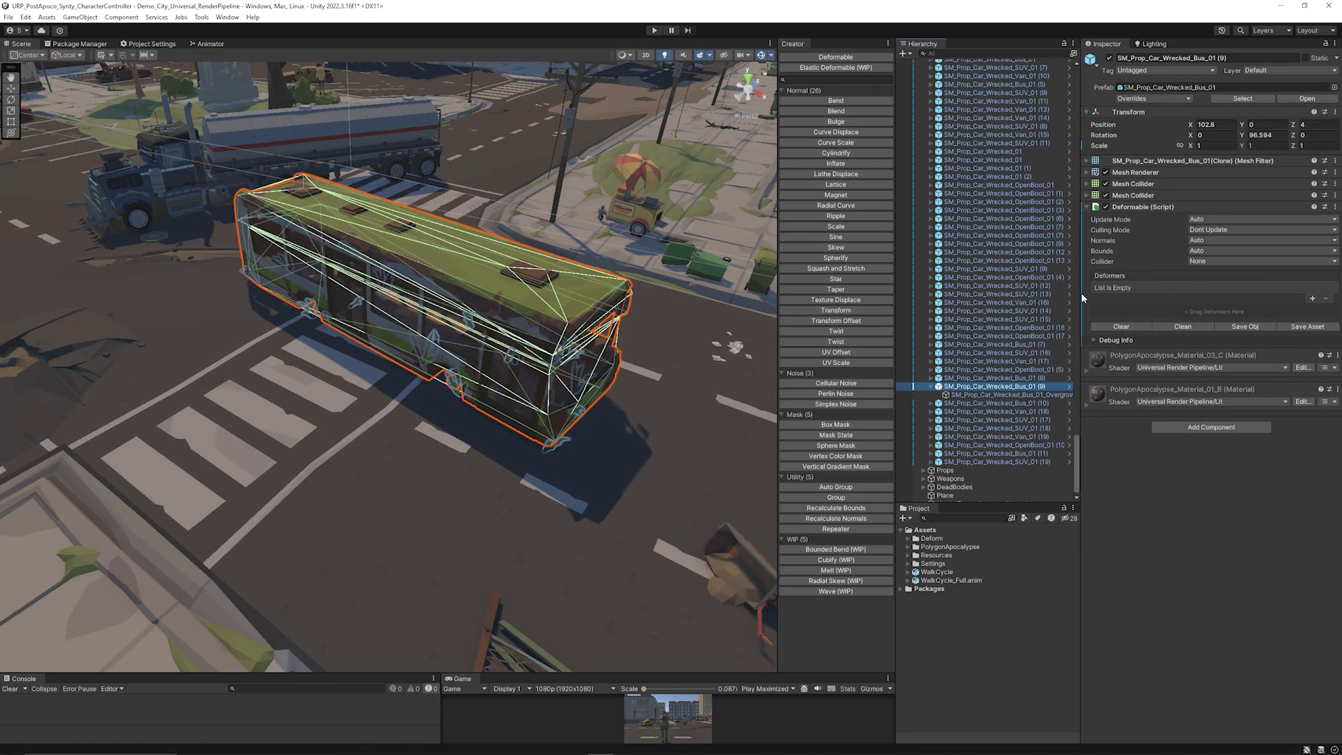
- Add a Wave deformer to the bus with Wave Length 4.58 and Offset reset to zero
{"action": "left_click", "coordinate": [836, 591]}
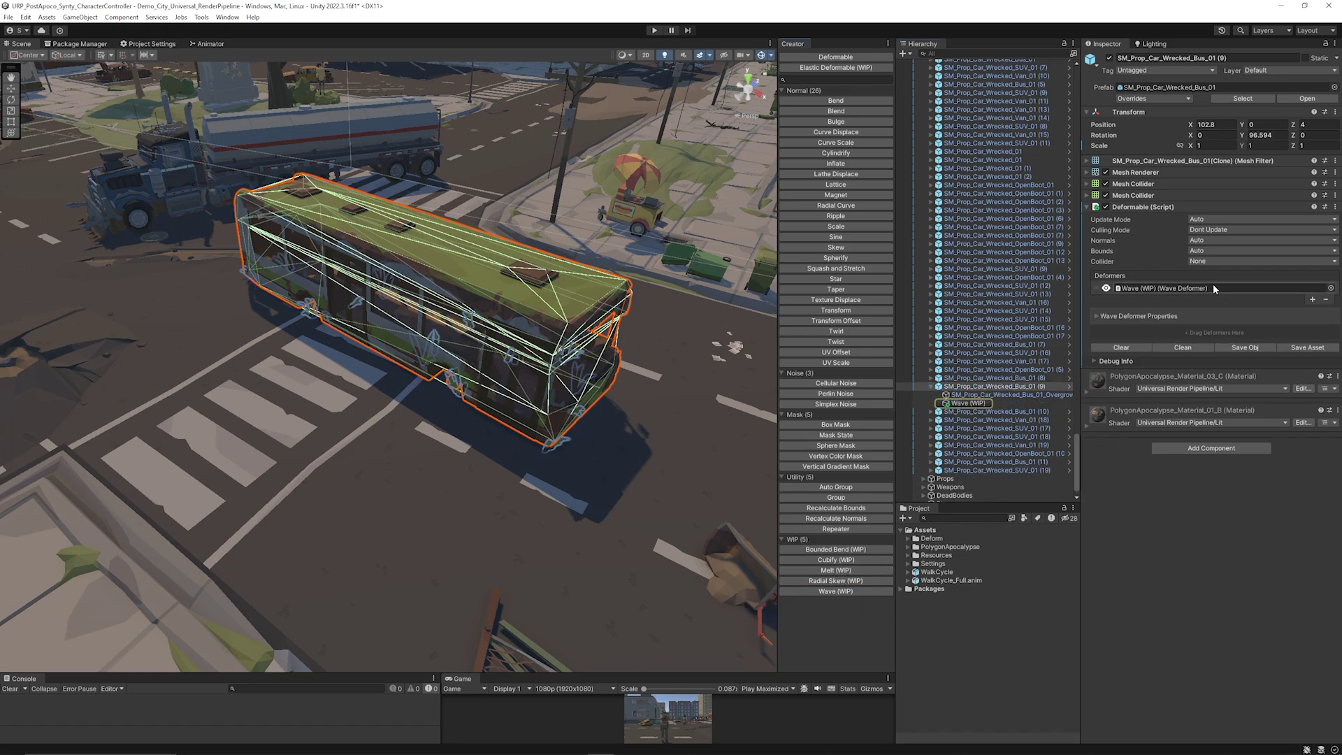
{"action": "left_click", "coordinate": [975, 404]}
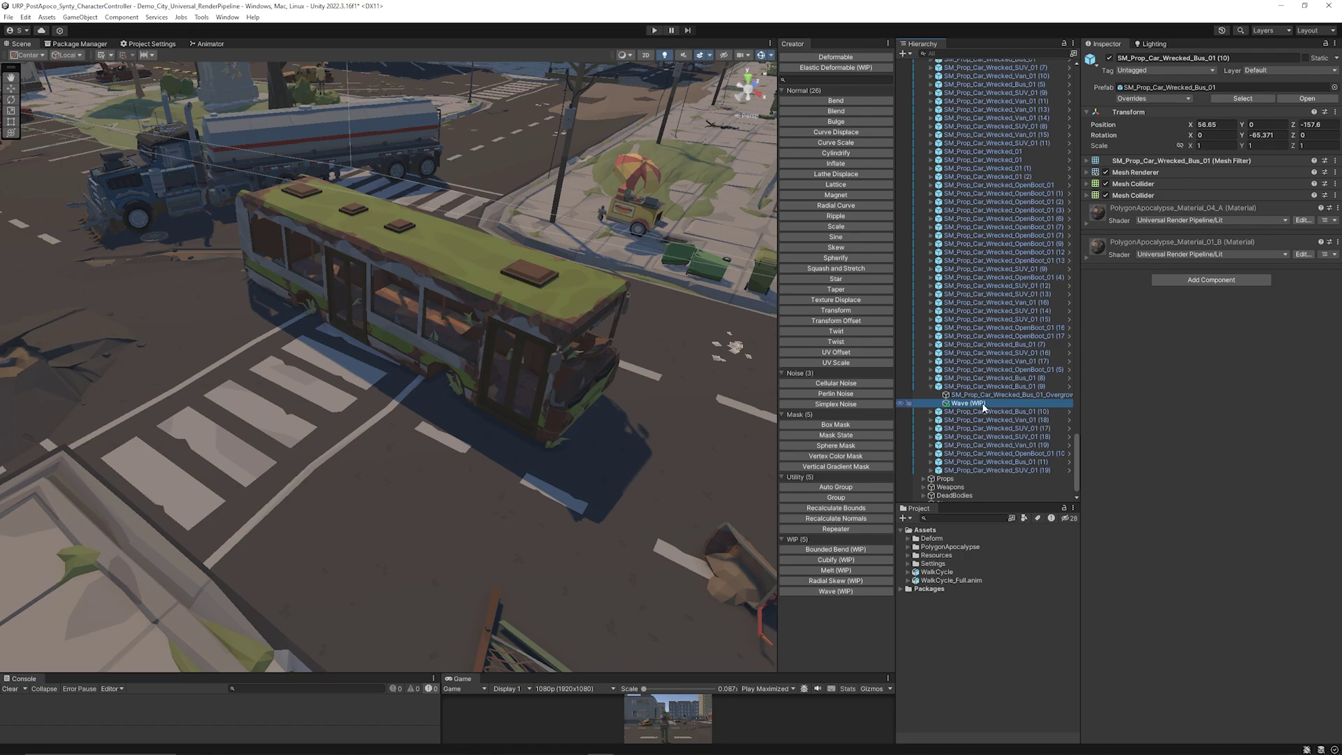
{"action": "left_click_drag", "start_coordinate": [1183, 159], "coordinate": [1286, 161]}
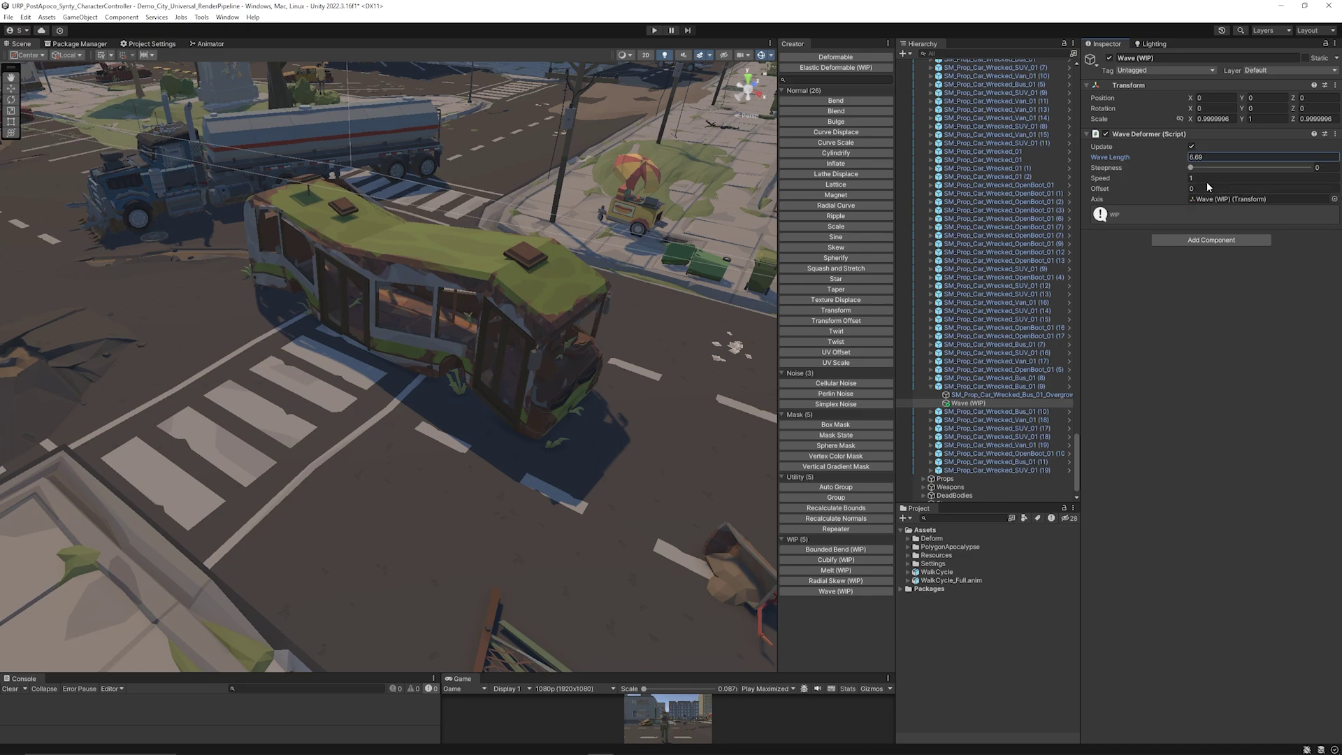
{"action": "left_click", "coordinate": [1186, 179]}
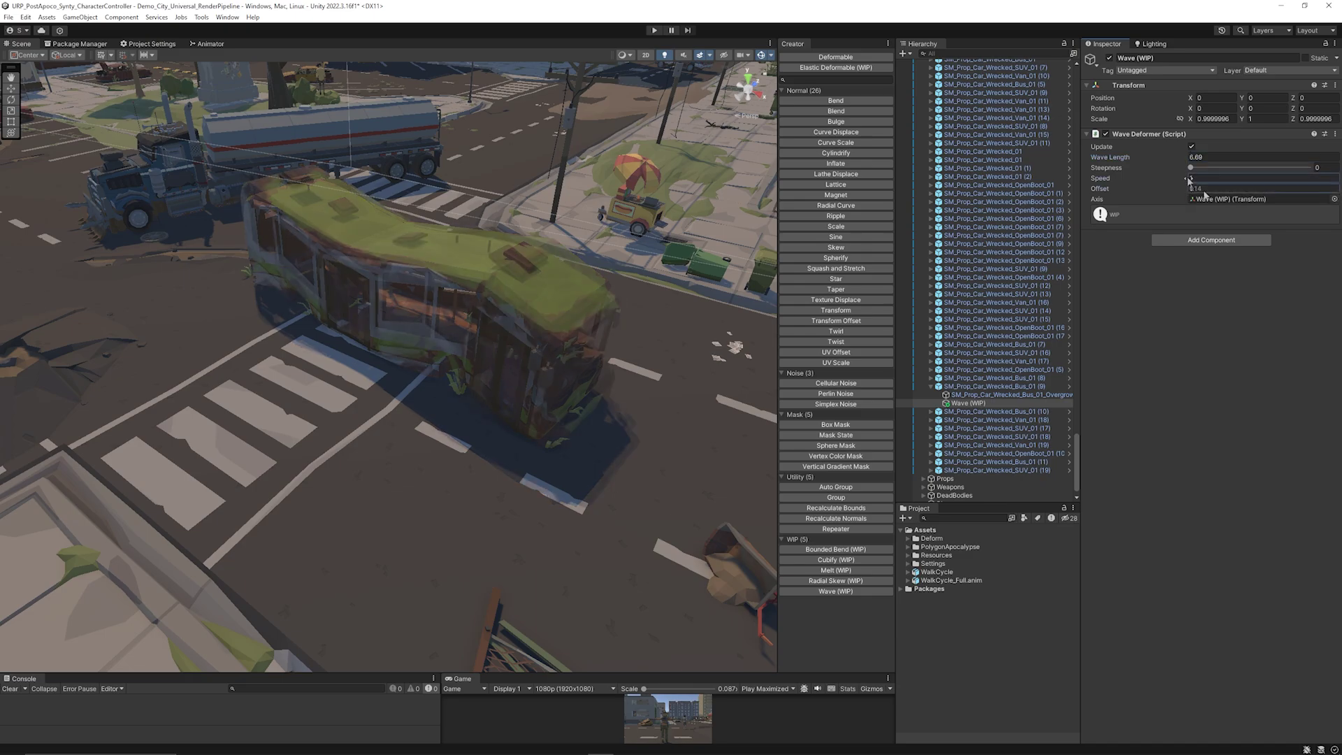
{"action": "left_click_drag", "start_coordinate": [1188, 180], "coordinate": [1160, 199]}
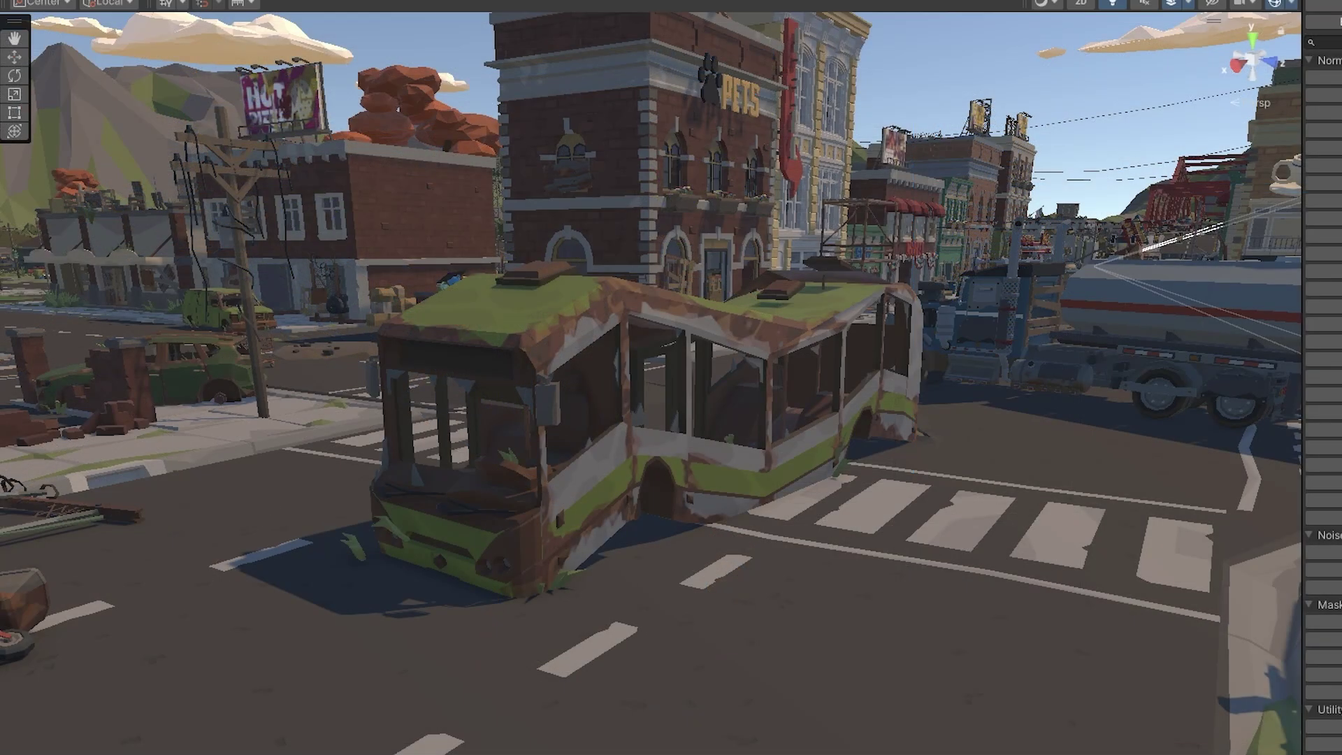
- Move the wrecked car from the parking lot to sit beside the bent bus
{"action": "left_click_drag", "start_coordinate": [886, 438], "coordinate": [987, 482], "text": "alt"}
{"action": "scroll", "coordinate": [970, 371], "scroll_direction": "down", "scroll_amount": 5}
{"action": "scroll", "coordinate": [971, 366], "scroll_direction": "down", "scroll_amount": 5}
{"action": "left_click", "coordinate": [1017, 206]}
{"action": "left_click_drag", "start_coordinate": [1017, 208], "coordinate": [887, 584]}
{"action": "left_click_drag", "start_coordinate": [978, 564], "coordinate": [388, 366], "text": "alt"}
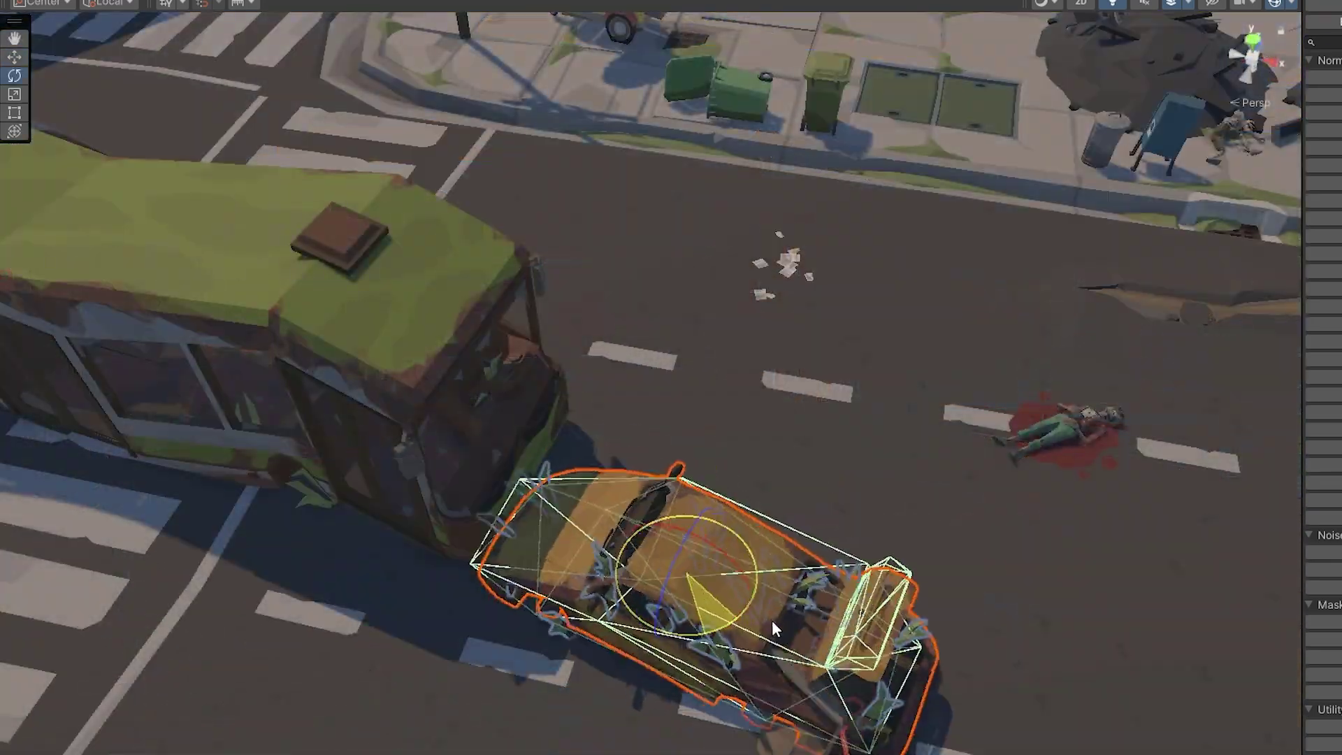
{"action": "left_click_drag", "start_coordinate": [771, 619], "coordinate": [748, 562]}
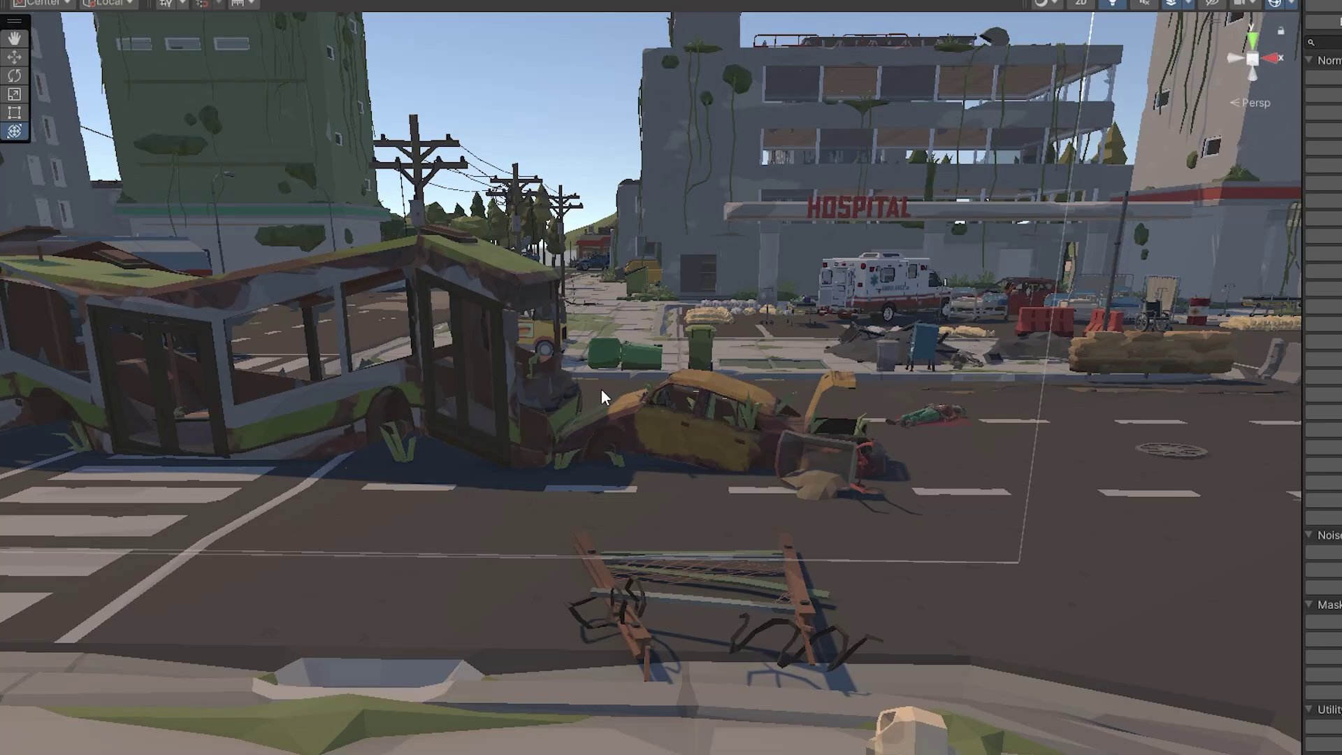
{"action": "middle_click_drag", "start_coordinate": [602, 389], "coordinate": [665, 404]}
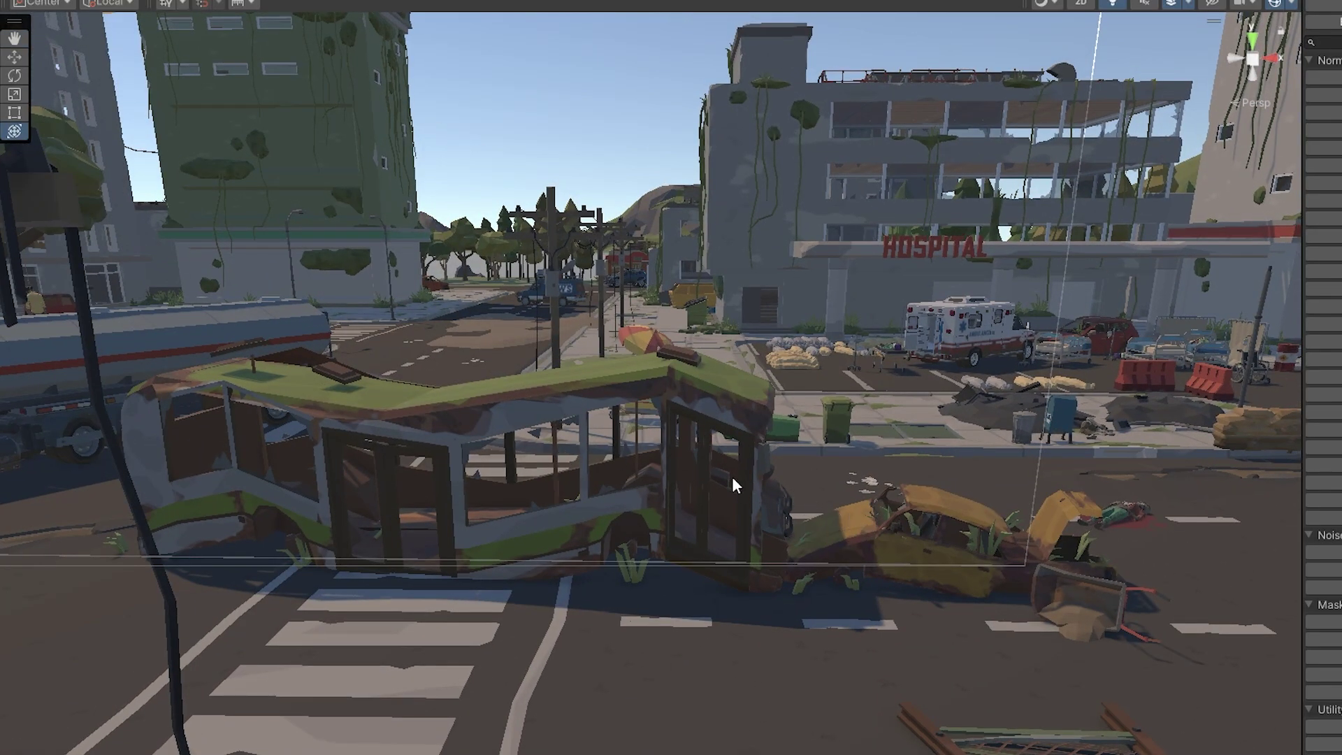
{"action": "left_click_drag", "start_coordinate": [732, 482], "coordinate": [1028, 524], "text": "alt"}
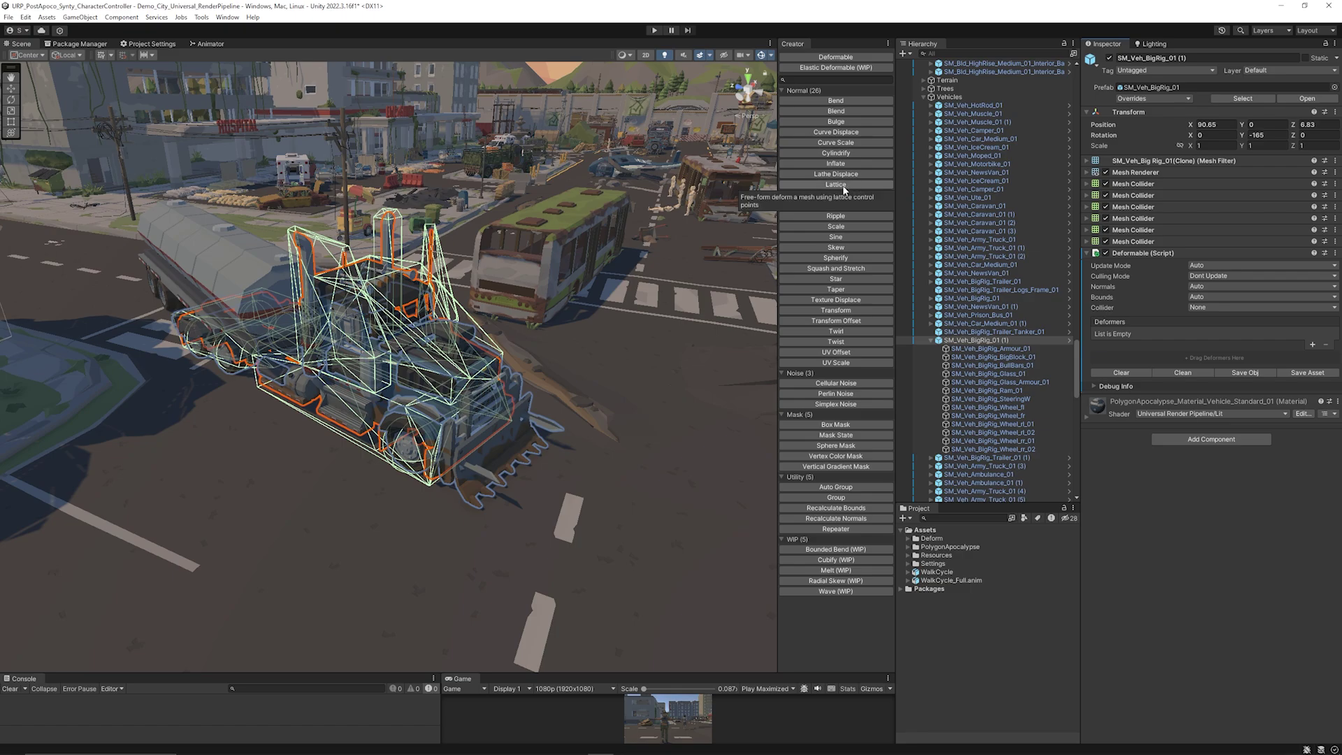
- Add a Lattice deformer to the big rig with resolution 3 on X, Y and Z
{"action": "left_click", "coordinate": [839, 185]}
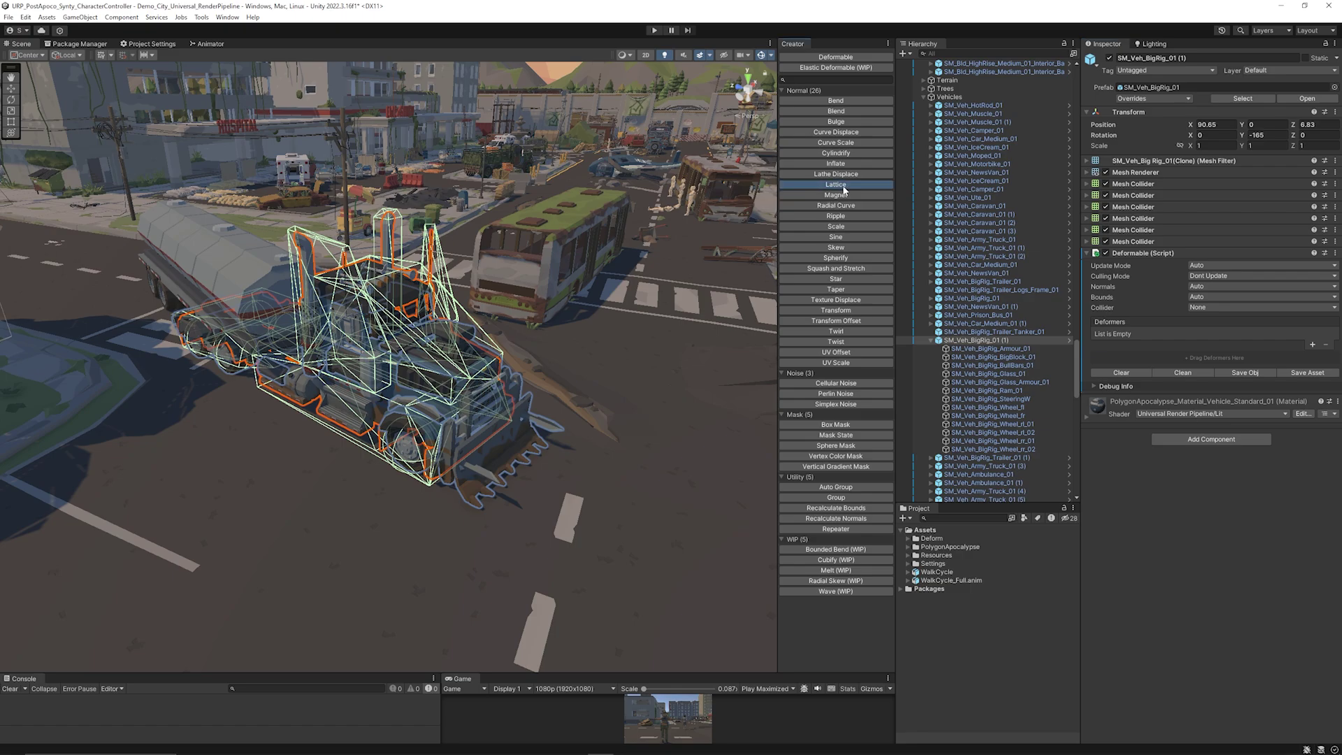
{"action": "left_click_drag", "start_coordinate": [475, 296], "coordinate": [346, 311], "text": "alt"}
{"action": "left_click", "coordinate": [339, 318]}
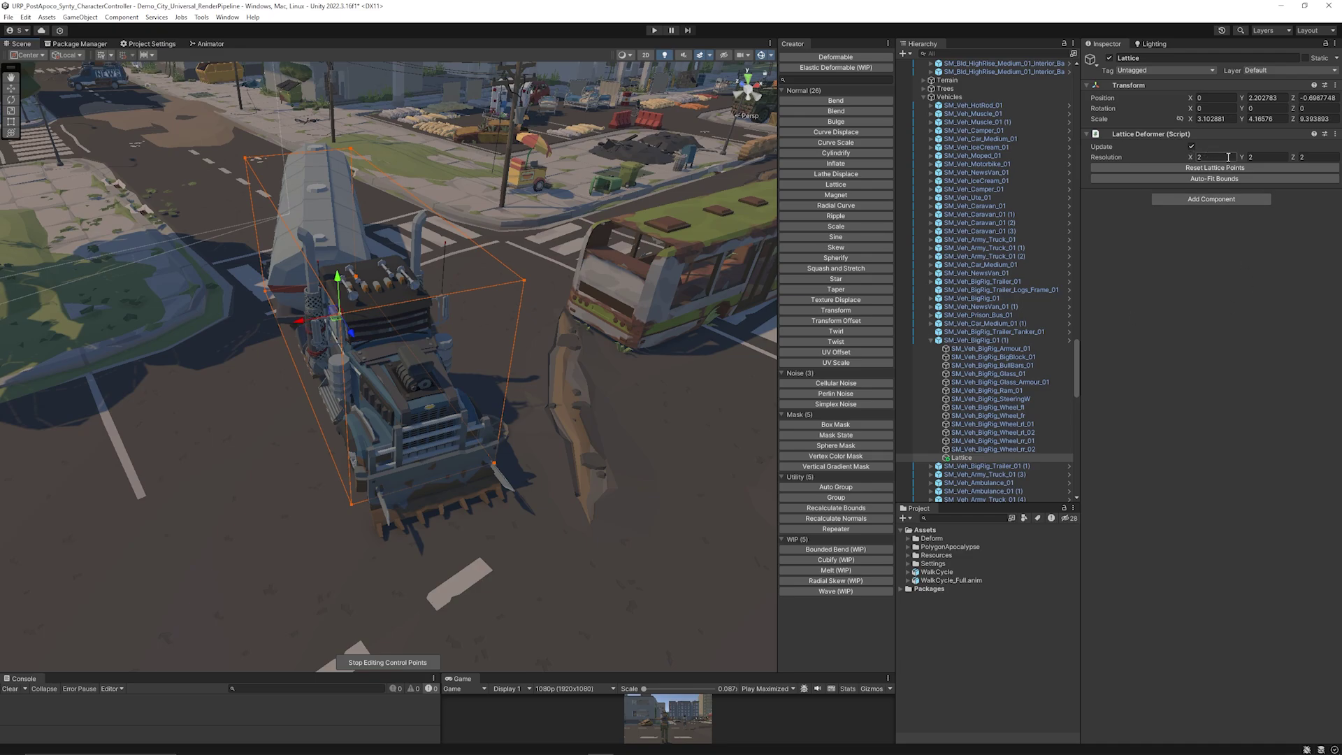
{"action": "type", "text": "3"}
{"action": "left_click", "coordinate": [1263, 159]}
{"action": "type", "text": "3"}
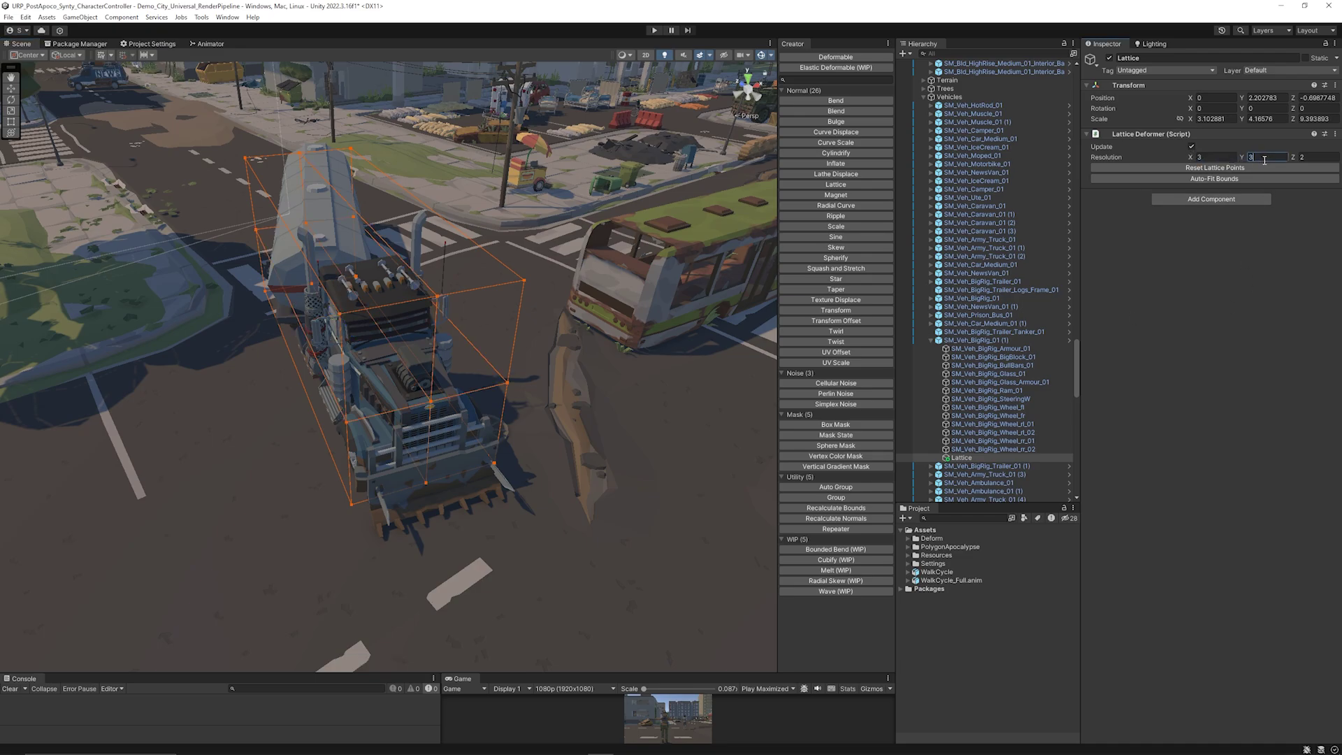
{"action": "left_click", "coordinate": [1315, 156]}
{"action": "type", "text": "3"}
- Pull the lattice control points at the cab front left along the red axis
{"action": "left_click", "coordinate": [341, 314]}
{"action": "left_click_drag", "start_coordinate": [297, 322], "coordinate": [101, 357]}
{"action": "left_click_drag", "start_coordinate": [308, 432], "coordinate": [161, 462]}
{"action": "left_click_drag", "start_coordinate": [461, 489], "coordinate": [273, 475], "text": "alt"}
{"action": "left_click", "coordinate": [371, 458]}
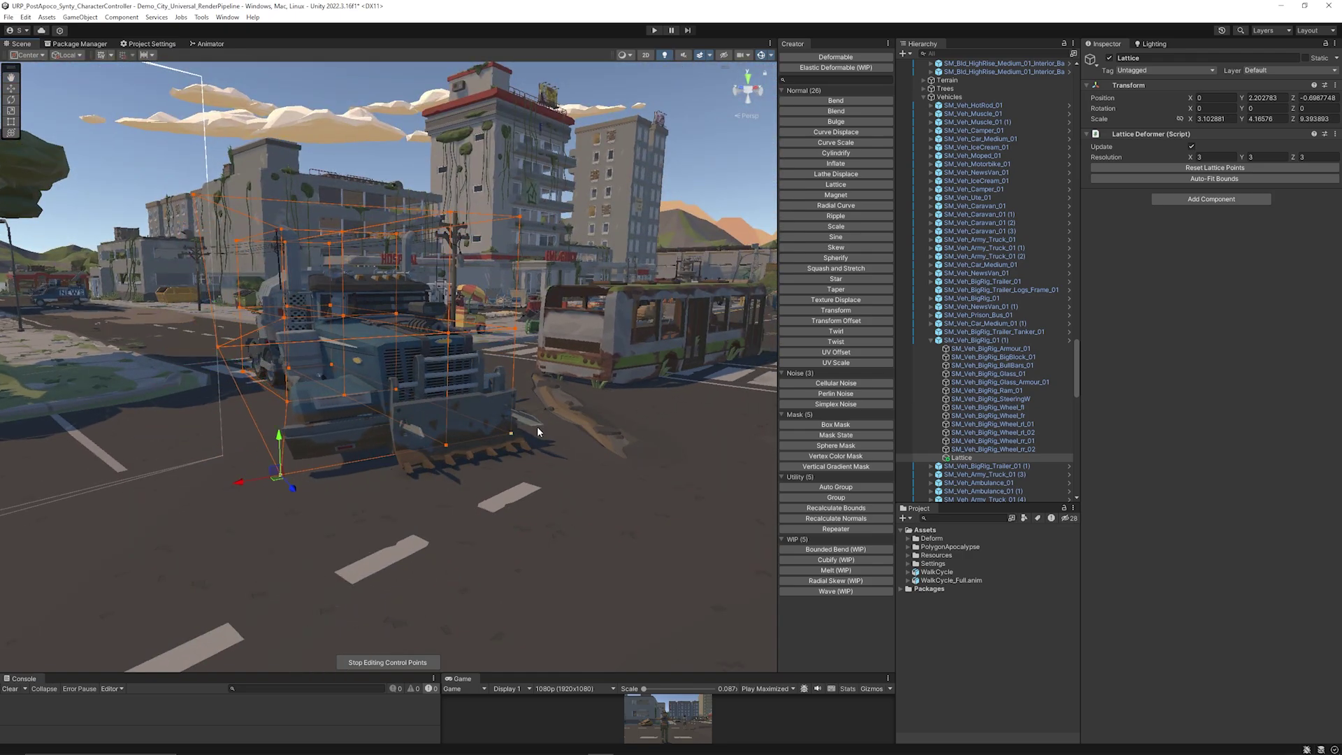
{"action": "left_click_drag", "start_coordinate": [538, 431], "coordinate": [515, 498], "text": "alt"}
{"action": "left_click", "coordinate": [415, 470]}
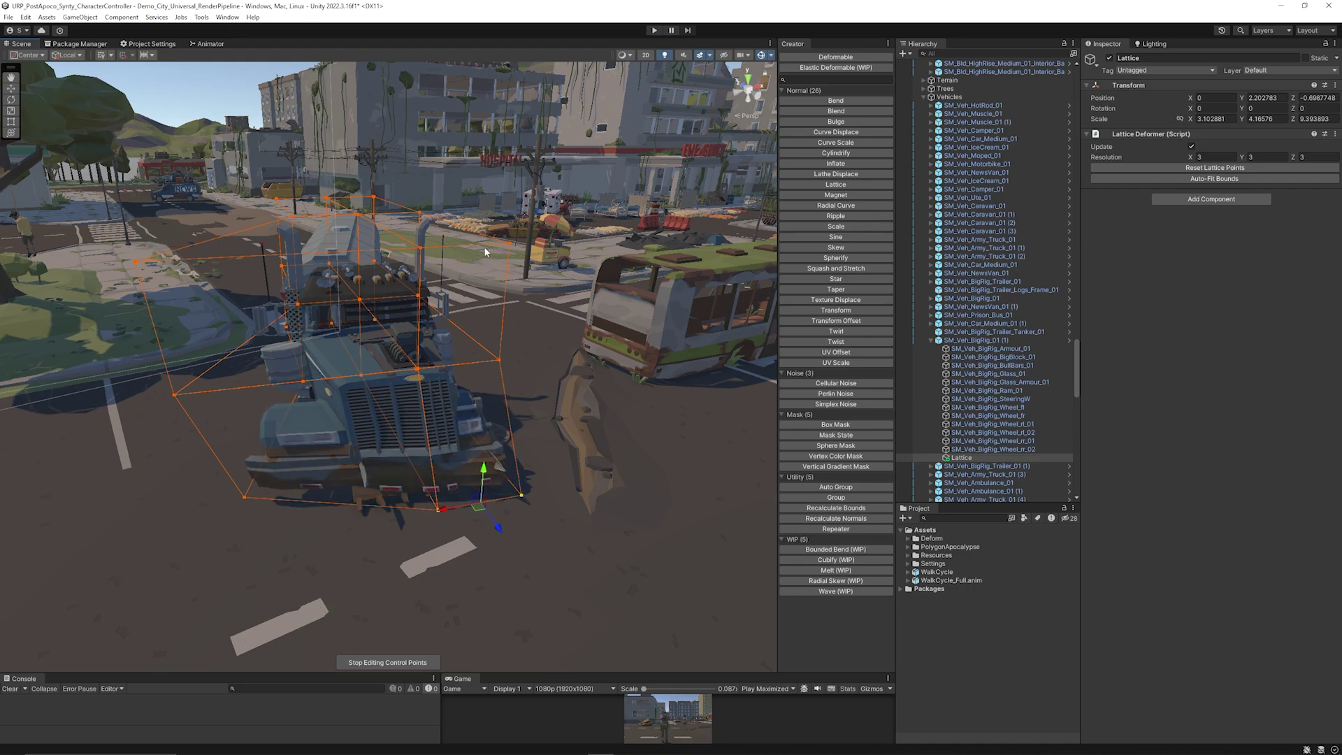
{"action": "left_click_drag", "start_coordinate": [540, 281], "coordinate": [529, 282], "text": "alt"}
{"action": "left_click_drag", "start_coordinate": [447, 283], "coordinate": [359, 283]}
- Pull a lattice control point on the tanker up and to the left
{"action": "left_click_drag", "start_coordinate": [650, 276], "coordinate": [517, 298], "text": "alt"}
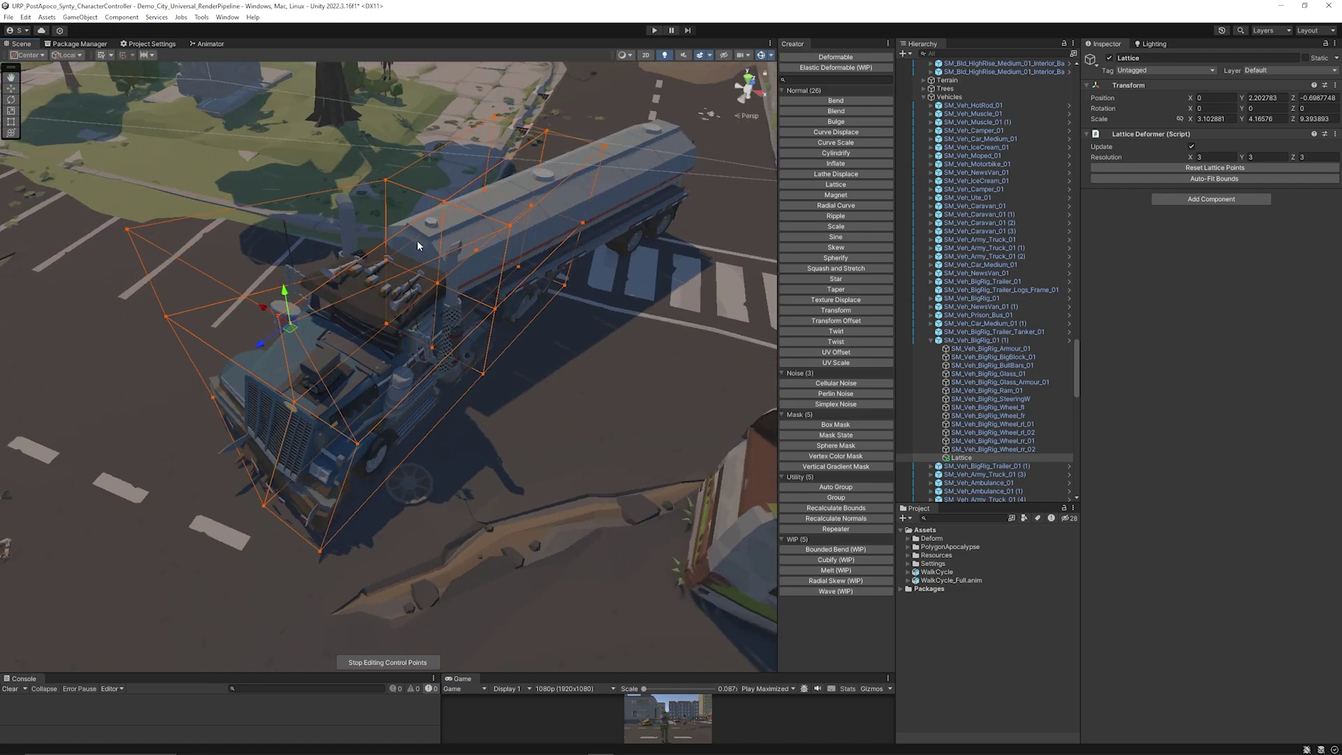
{"action": "left_click", "coordinate": [511, 226]}
{"action": "left_click_drag", "start_coordinate": [486, 220], "coordinate": [435, 202]}
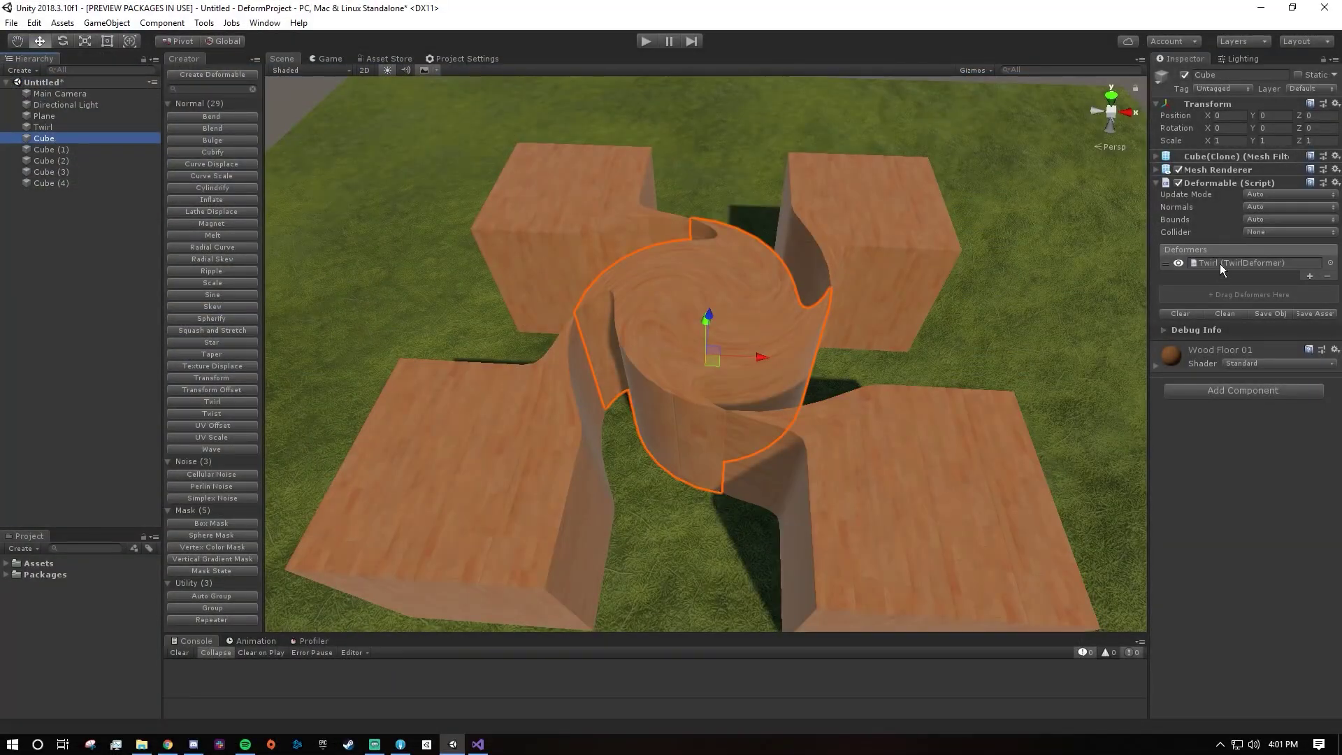
- Move the demo project's Twirl deformer to a new position so it re-twirls the wooden cubes
{"action": "left_click", "coordinate": [1221, 264]}
{"action": "left_click", "coordinate": [49, 129]}
{"action": "key", "text": "Down"}
{"action": "key", "text": "Down"}
{"action": "key", "text": "Down"}
{"action": "key", "text": "Down"}
{"action": "key", "text": "Down"}
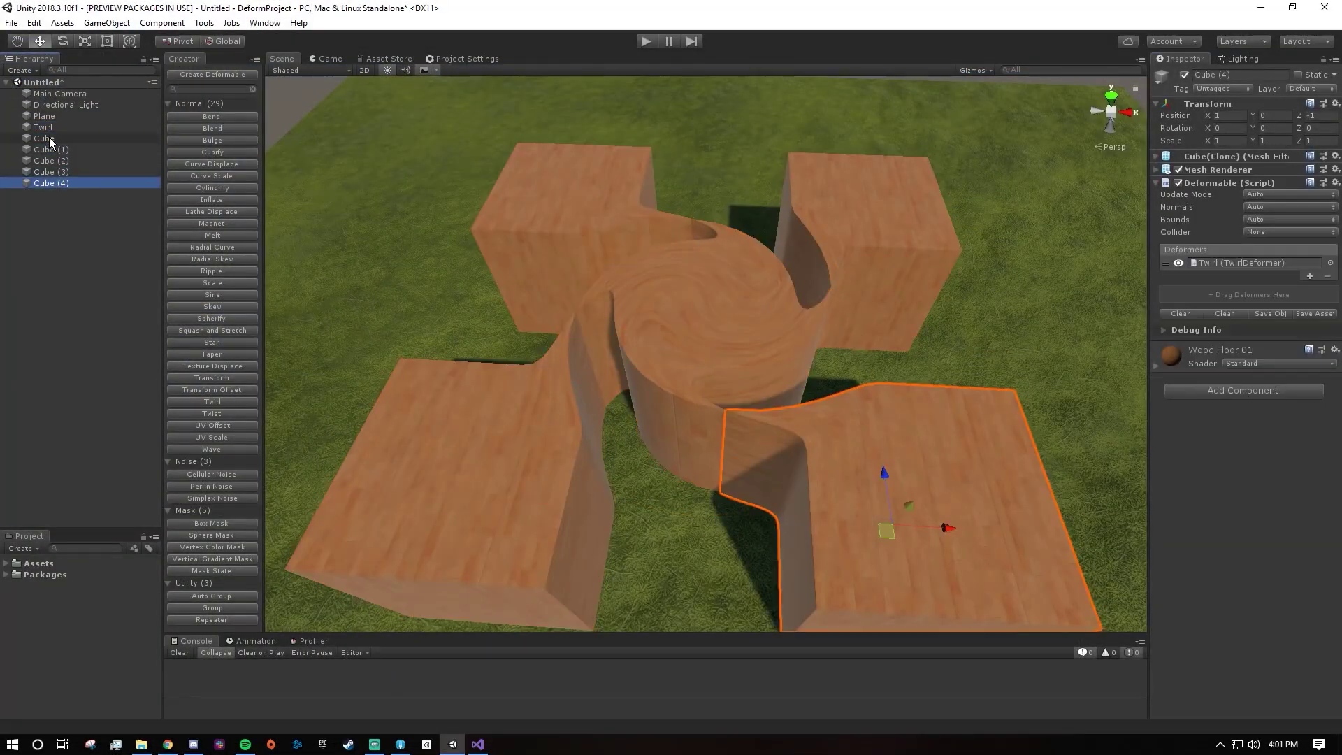
{"action": "key", "text": "Up"}
{"action": "key", "text": "Up"}
{"action": "key", "text": "Up"}
{"action": "key", "text": "Up"}
{"action": "key", "text": "Up"}
{"action": "key", "text": "Down"}
{"action": "key", "text": "Up"}
{"action": "left_click_drag", "start_coordinate": [715, 369], "coordinate": [658, 268]}
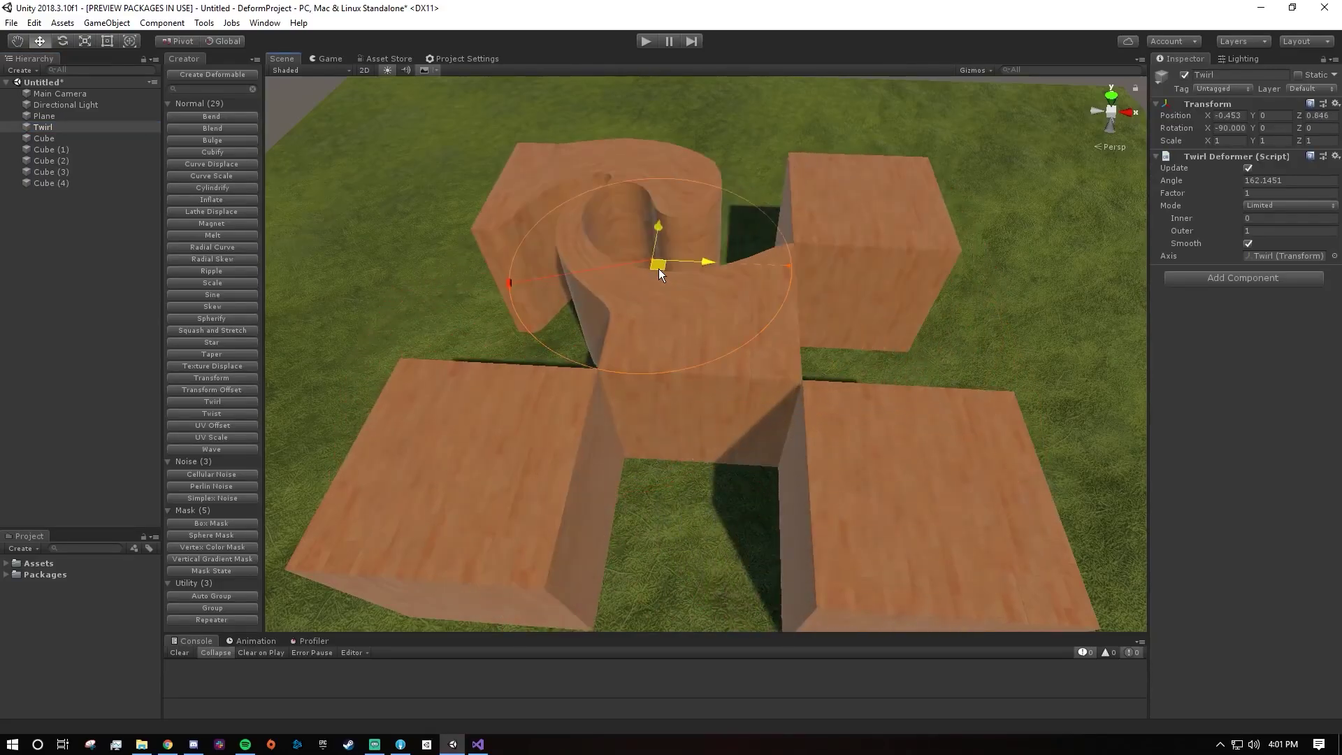
{"action": "left_click", "coordinate": [57, 139]}
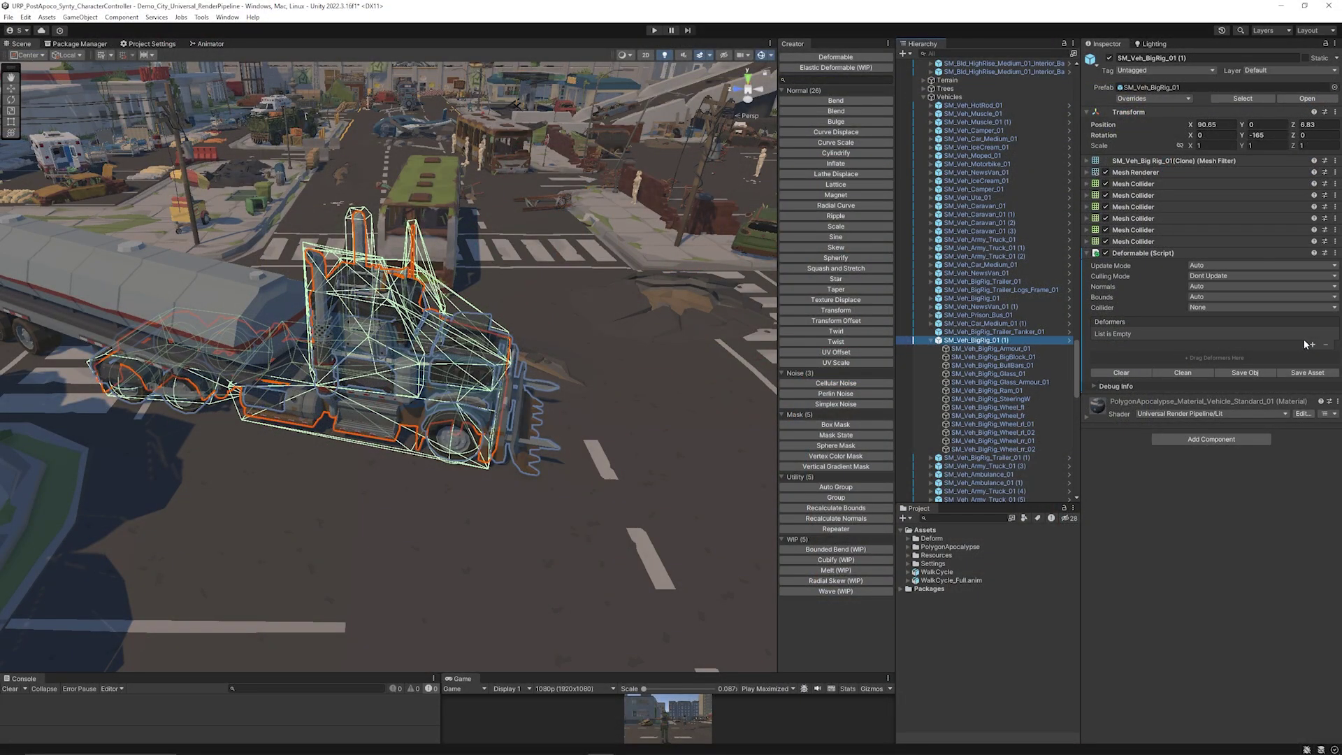
{"action": "left_click", "coordinate": [1309, 344]}
{"action": "left_click", "coordinate": [1327, 345]}
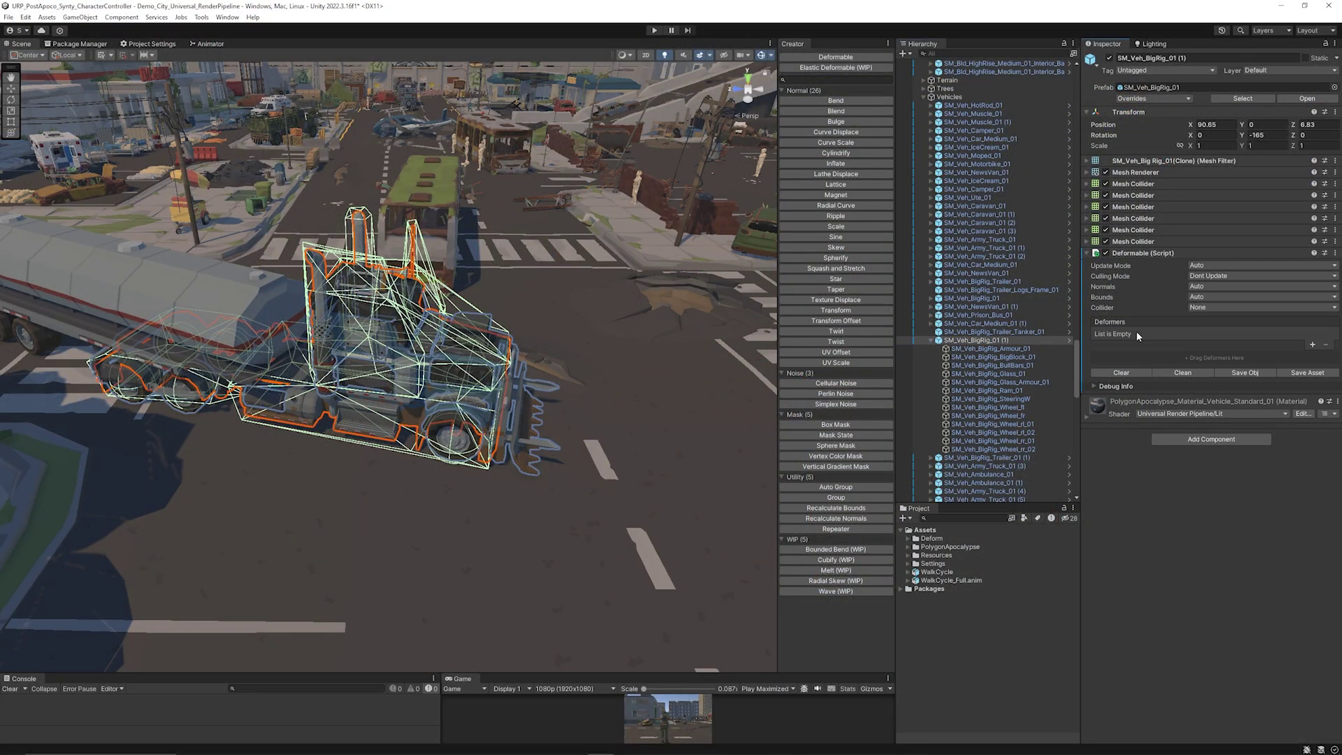